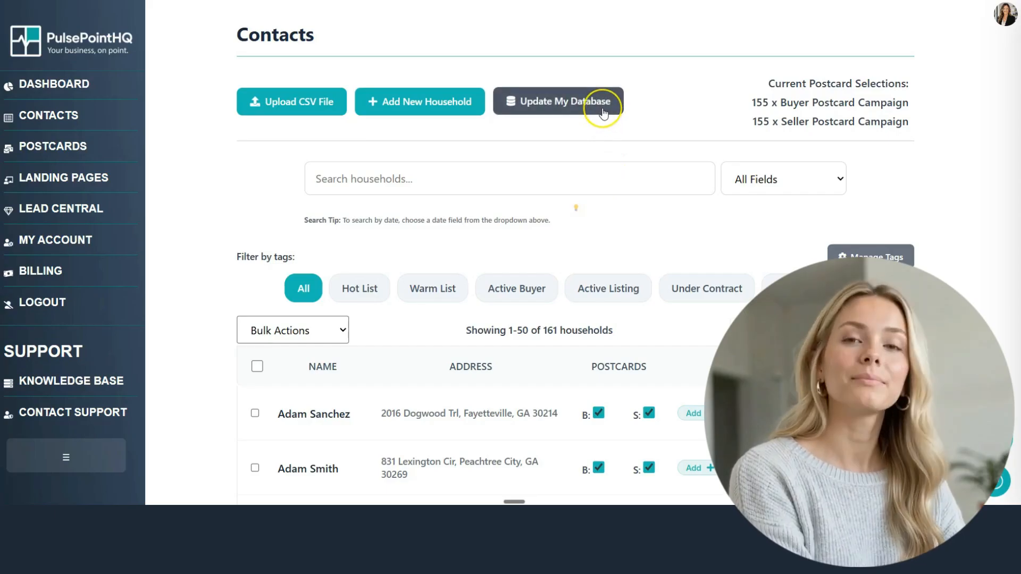
# Step: Switch Contacts to Update My Database mode and open the cleanup-list dropdown
pyautogui.click(589, 107)
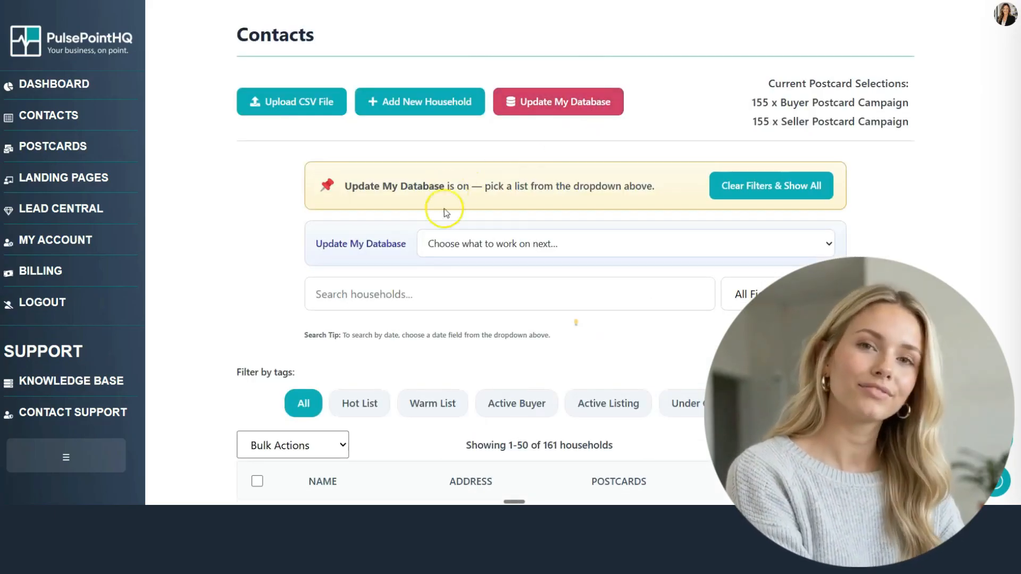
pyautogui.click(657, 250)
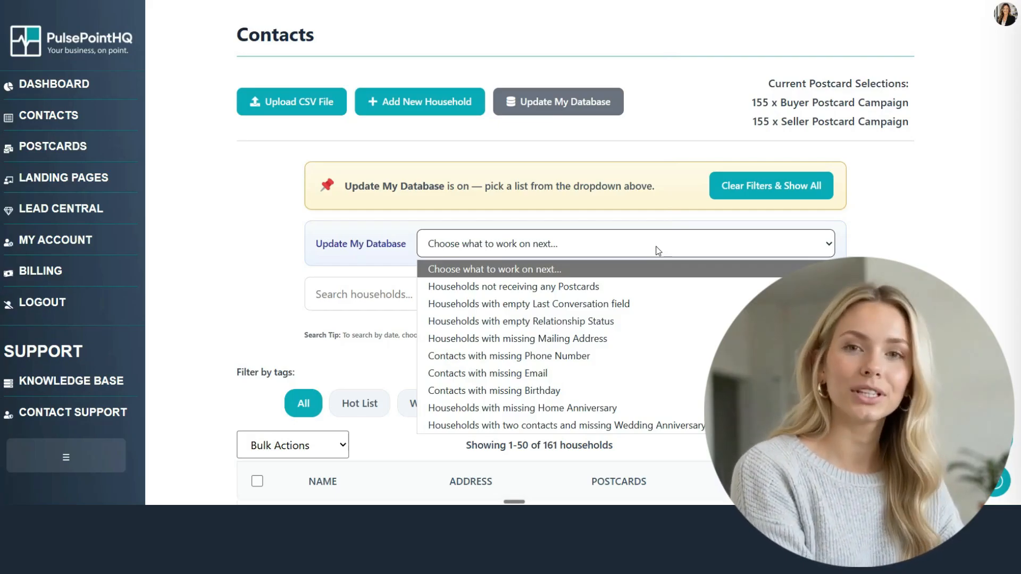
# Step: Show households not receiving any postcards and enroll the first three in buyer and seller postcards
pyautogui.click(659, 288)
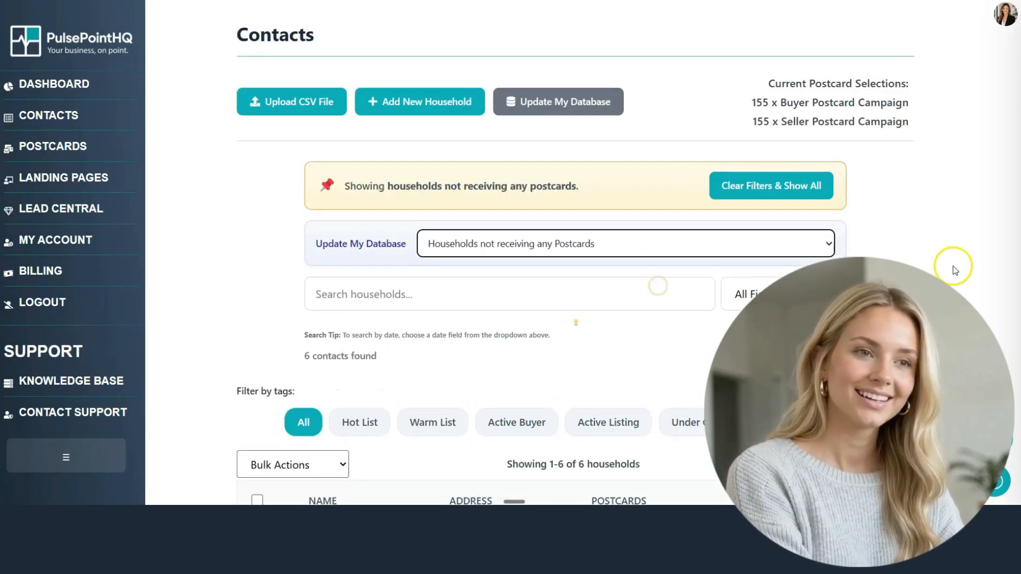
pyautogui.scroll(-7, 951, 261)
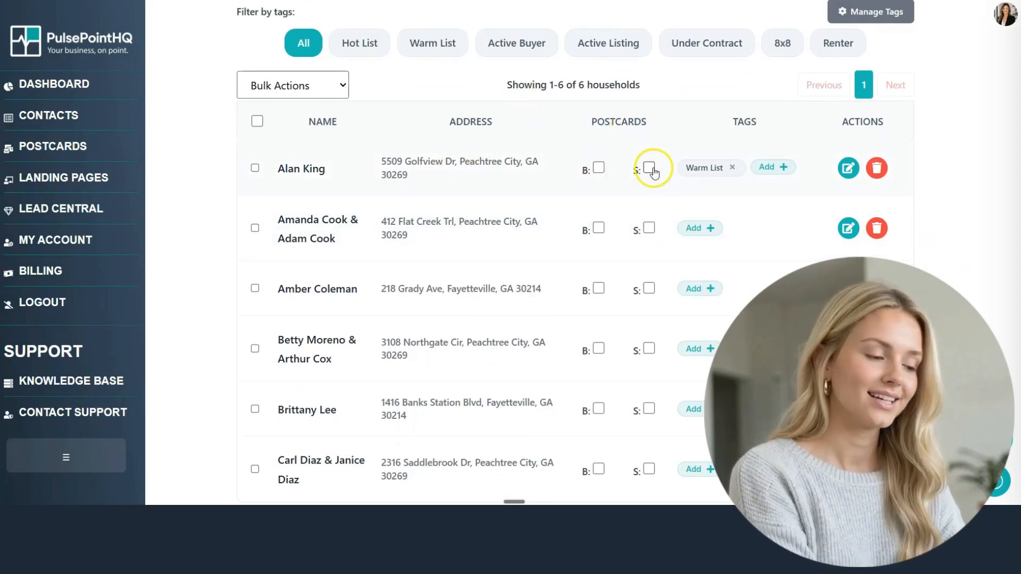
pyautogui.click(598, 168)
pyautogui.click(649, 167)
pyautogui.click(599, 228)
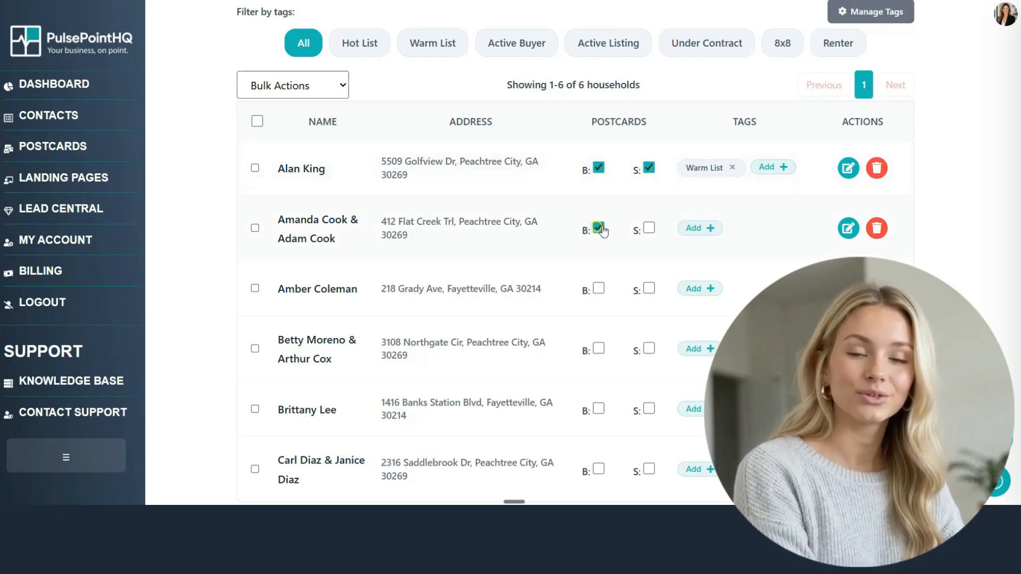
pyautogui.click(649, 228)
pyautogui.click(599, 288)
pyautogui.click(648, 289)
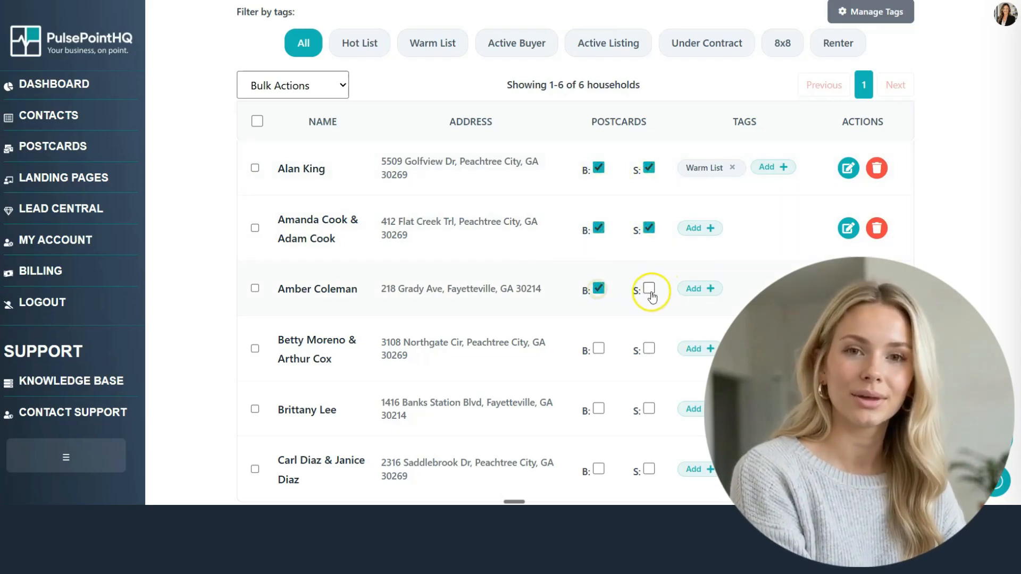
# Step: Enroll the fourth in buyer, fifth in seller, and sixth household in both postcard campaigns
pyautogui.click(599, 348)
pyautogui.click(649, 409)
pyautogui.click(599, 469)
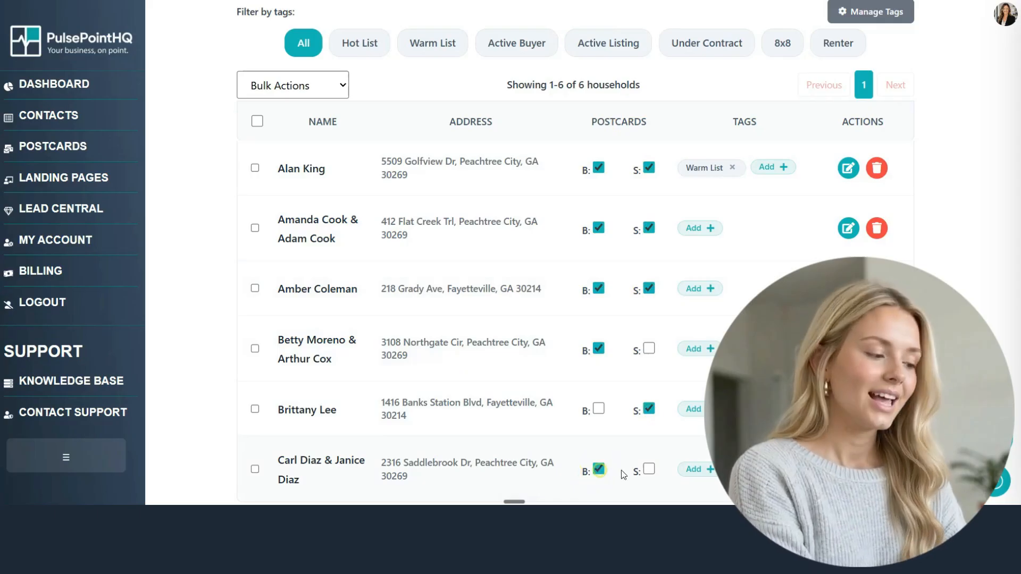
pyautogui.click(649, 468)
pyautogui.scroll(-2, 659, 404)
pyautogui.scroll(2, 659, 404)
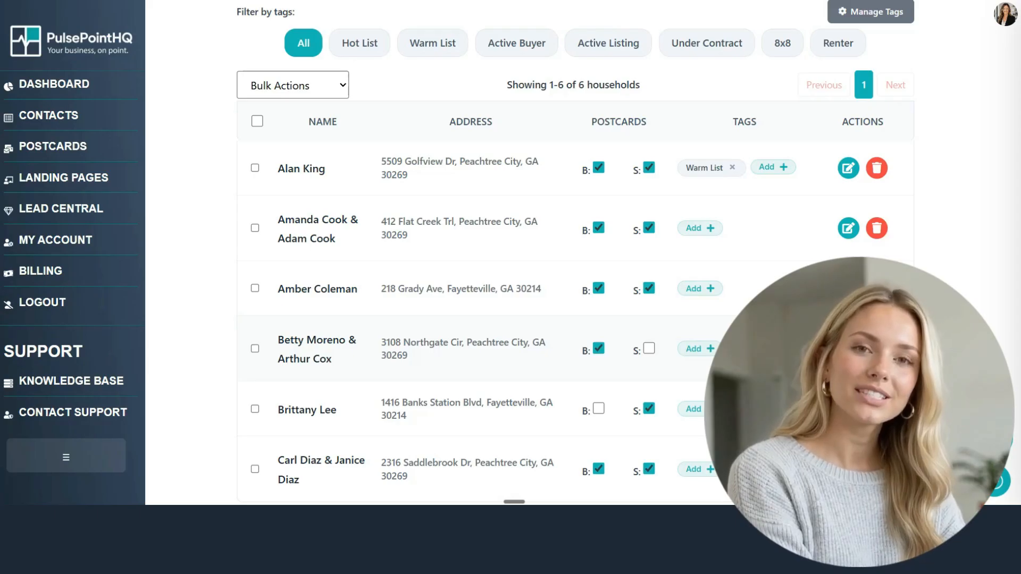
pyautogui.scroll(5, 976, 299)
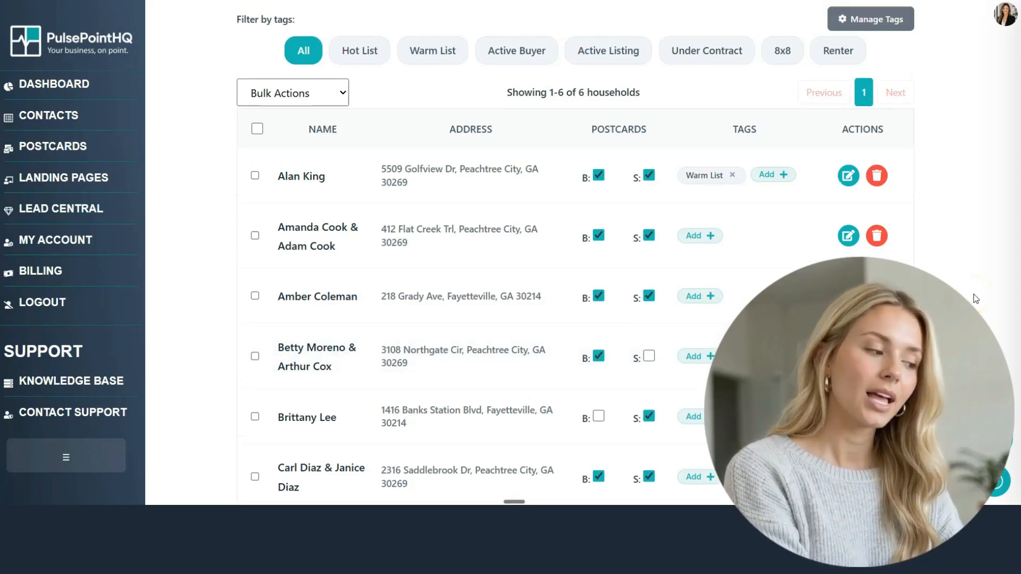
pyautogui.scroll(1, 611, 158)
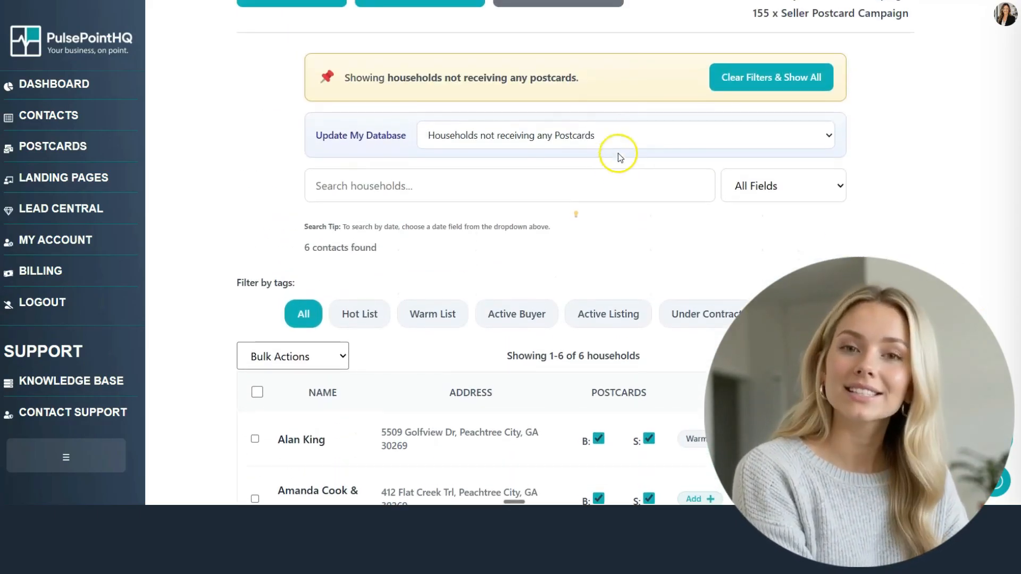
# Step: Show the households with an empty Last Conversation field
pyautogui.click(619, 137)
pyautogui.click(578, 198)
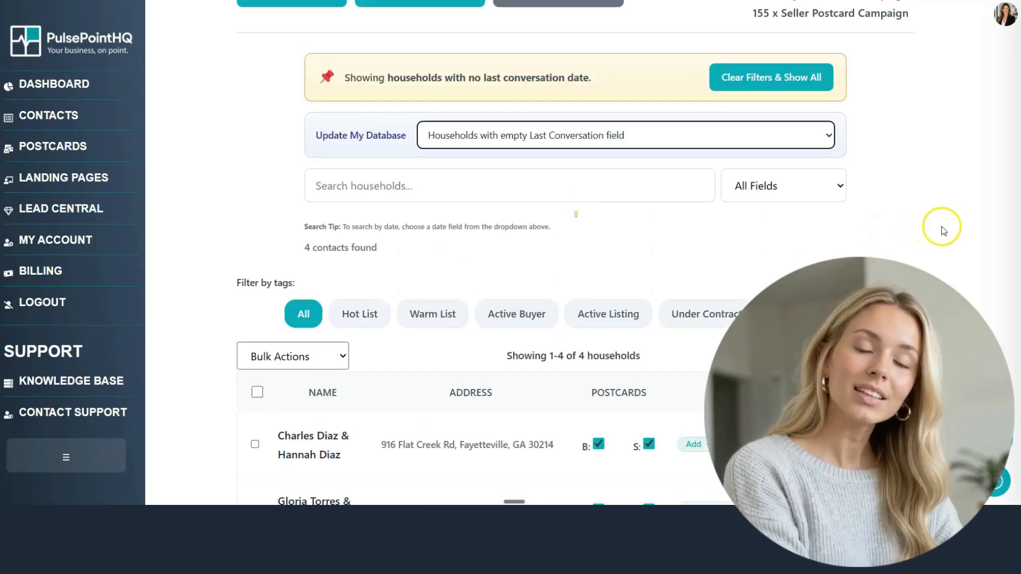
pyautogui.scroll(-3, 966, 218)
pyautogui.scroll(-1, 968, 222)
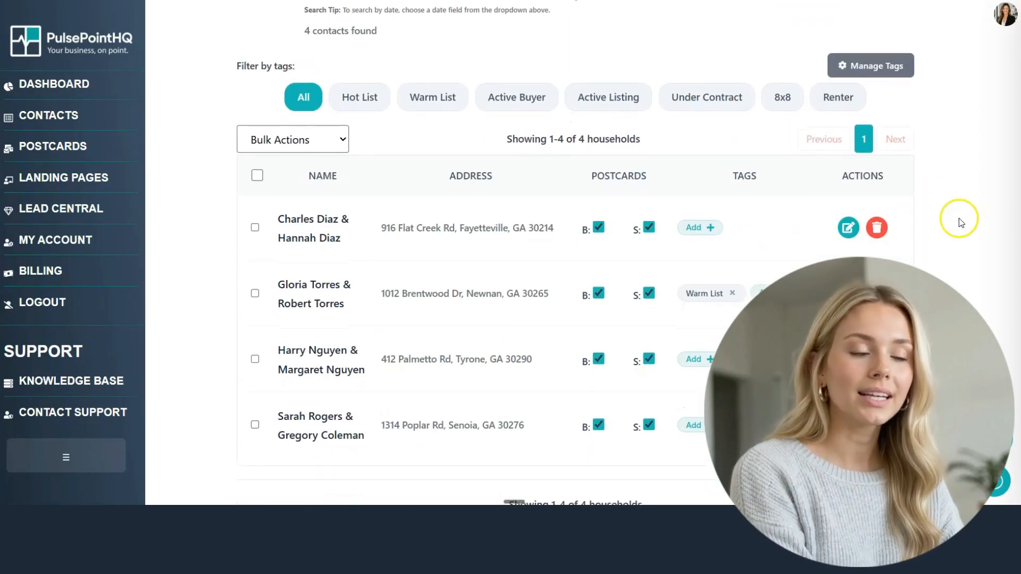
# Step: Set the first household's last conversation date to 07/07/2026 and save
pyautogui.click(847, 228)
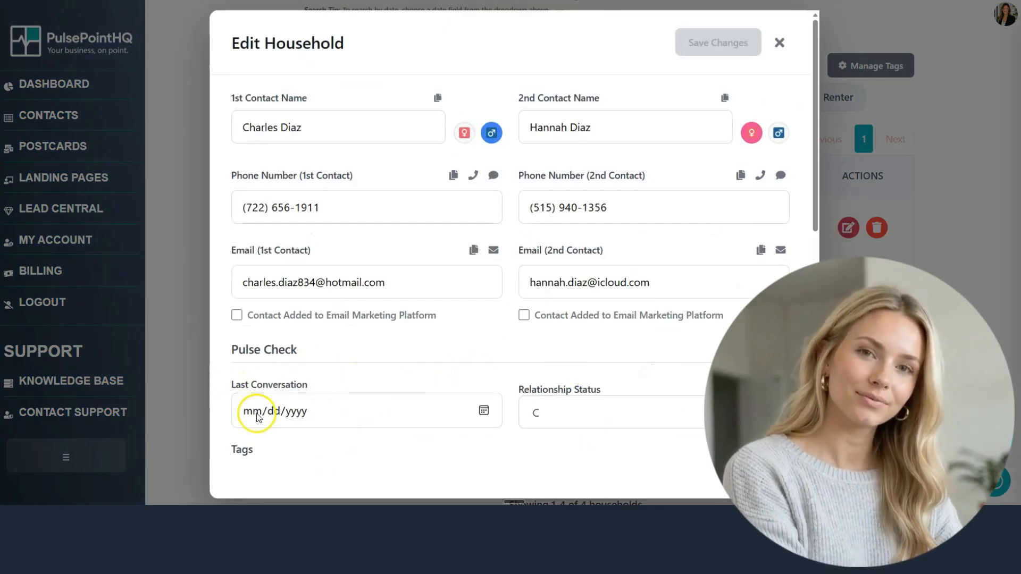
pyautogui.click(484, 410)
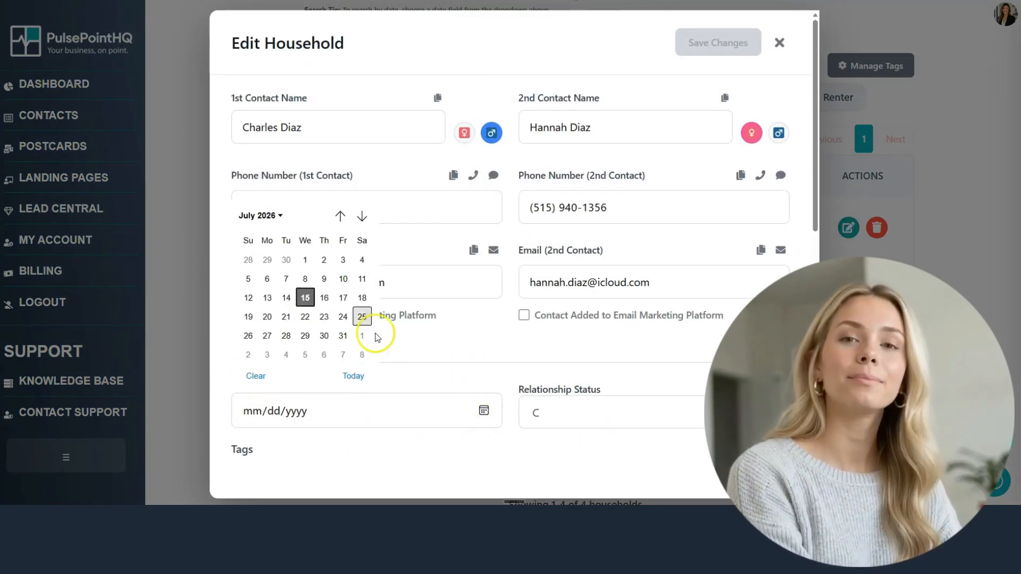
pyautogui.click(286, 278)
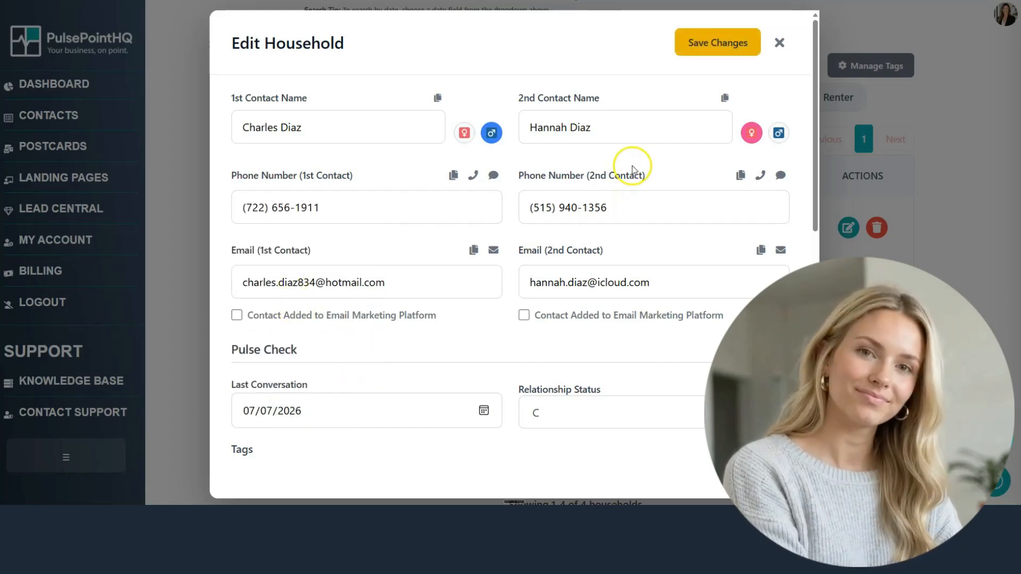
pyautogui.click(718, 48)
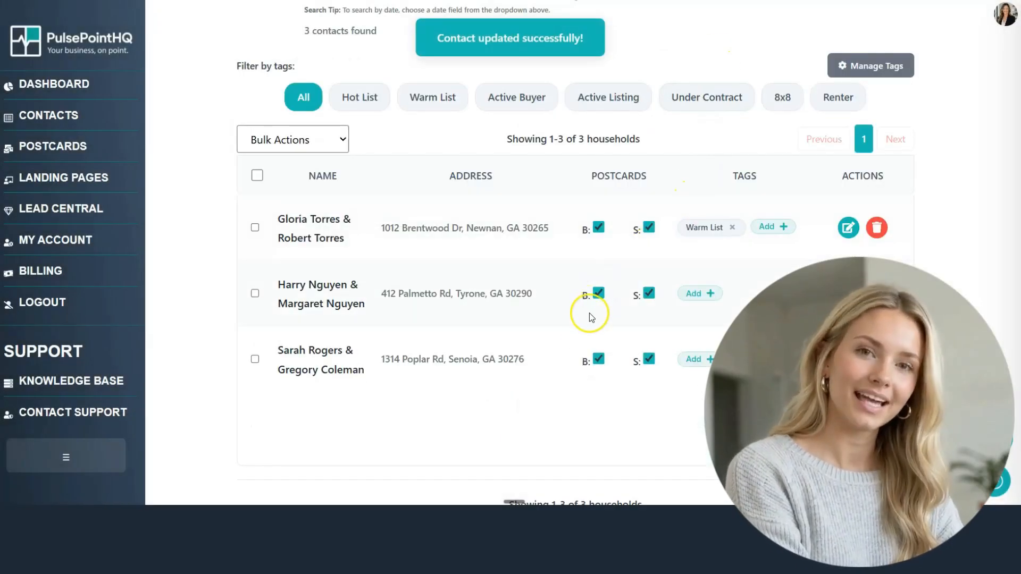
pyautogui.scroll(4, 574, 266)
# Step: Show households with empty Relationship Status and set the first one to B, saving it
pyautogui.click(588, 133)
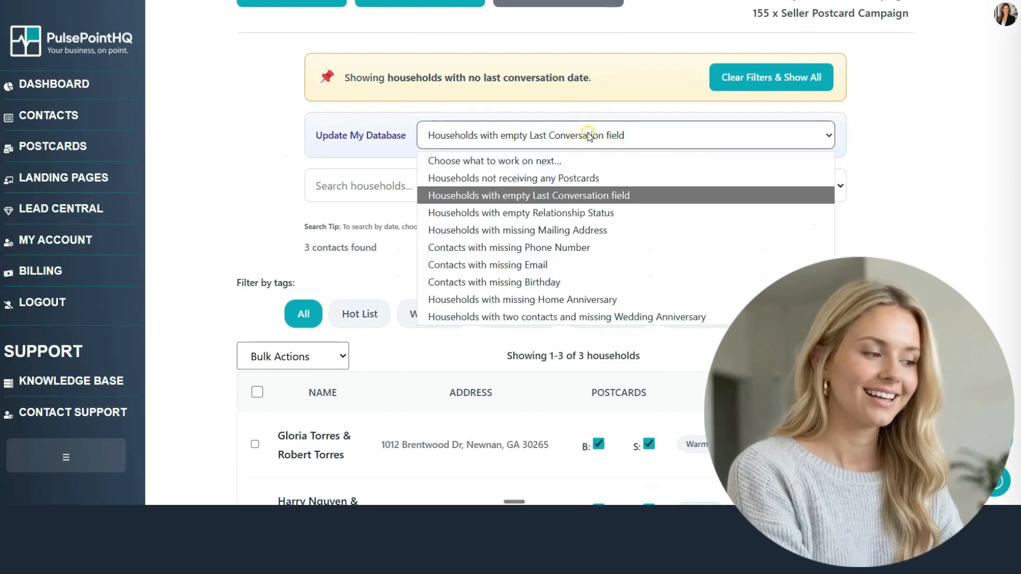
pyautogui.click(572, 213)
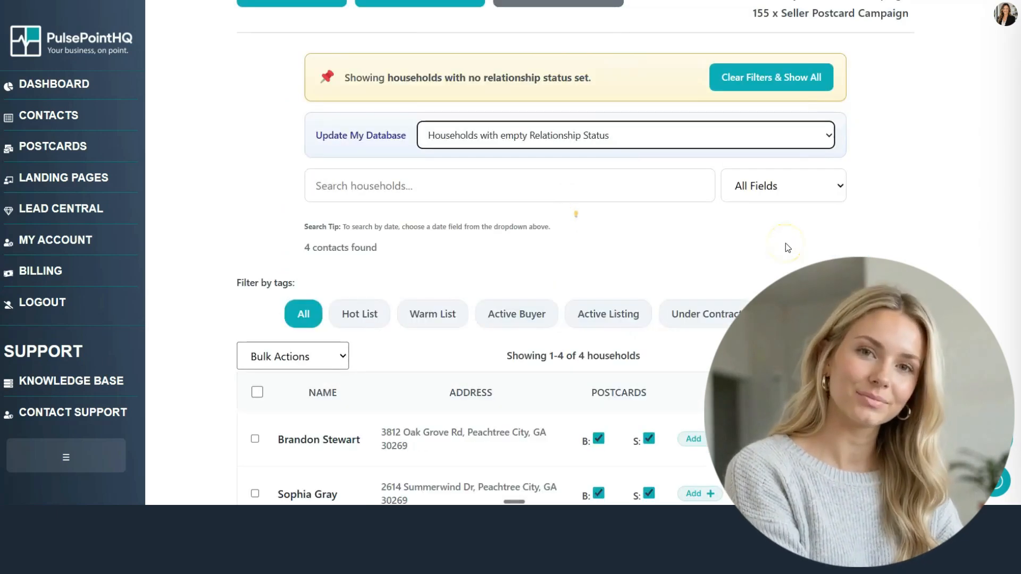
pyautogui.scroll(-4, 785, 243)
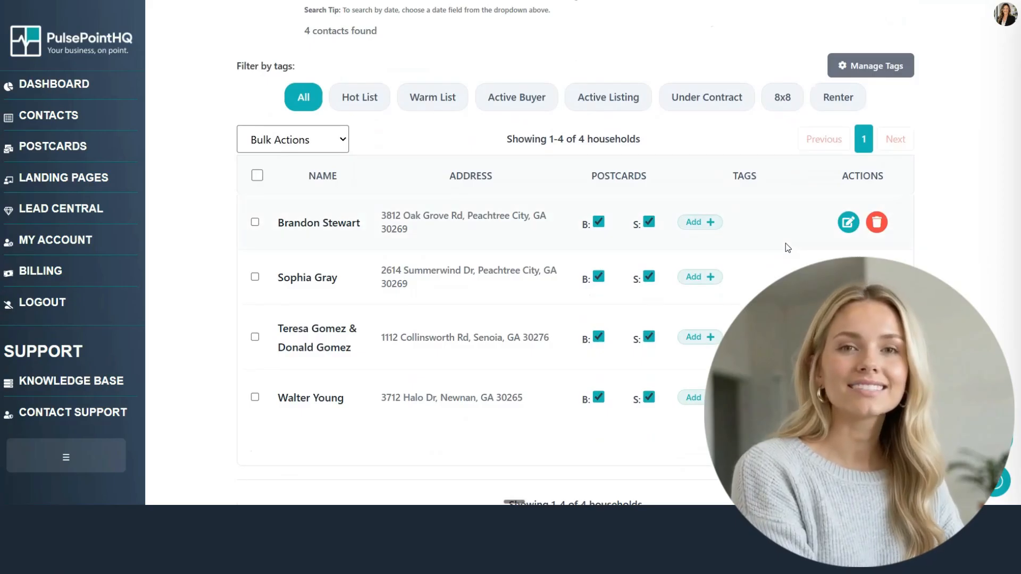
pyautogui.click(847, 223)
pyautogui.click(597, 411)
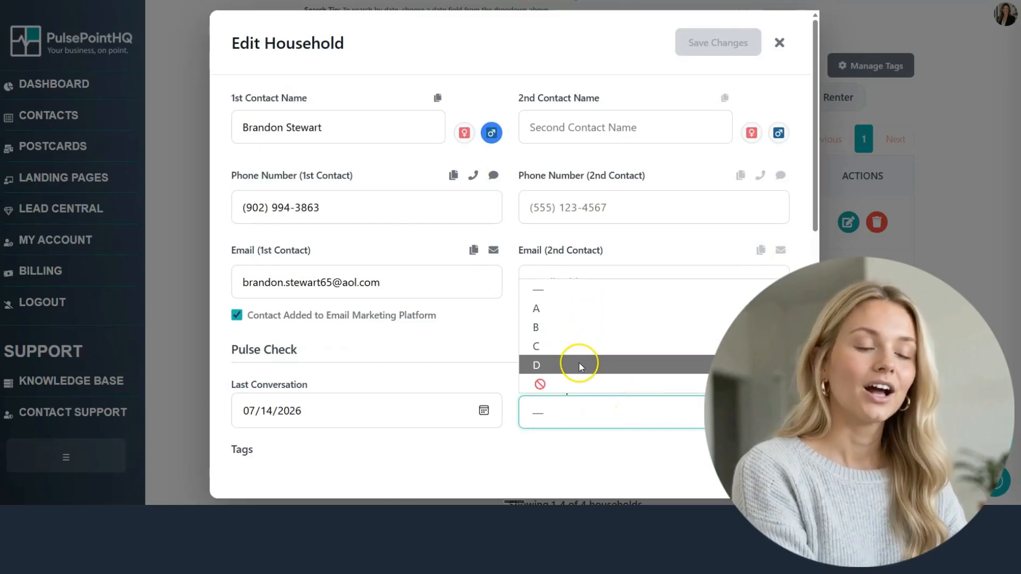
pyautogui.click(585, 327)
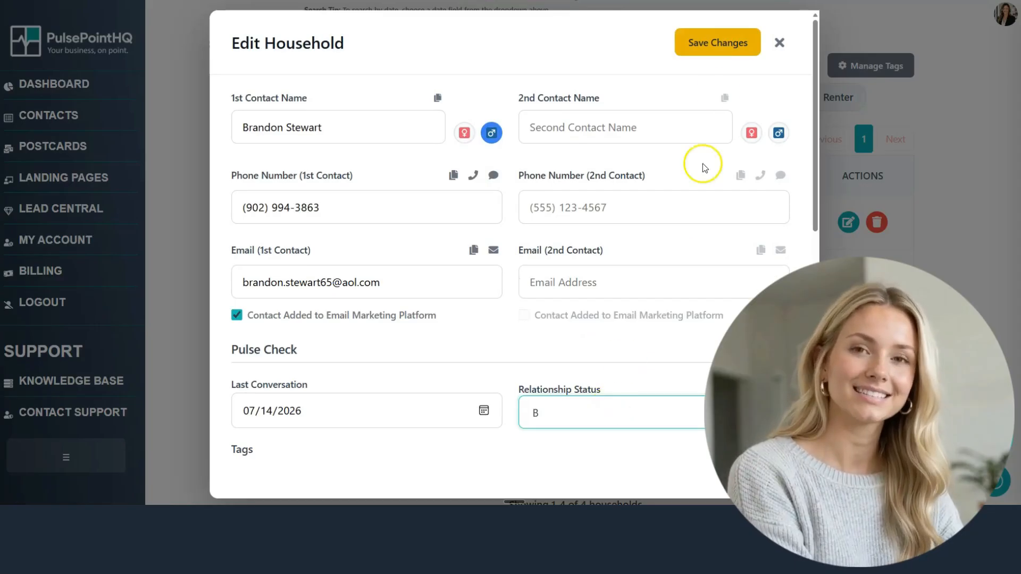
pyautogui.click(721, 53)
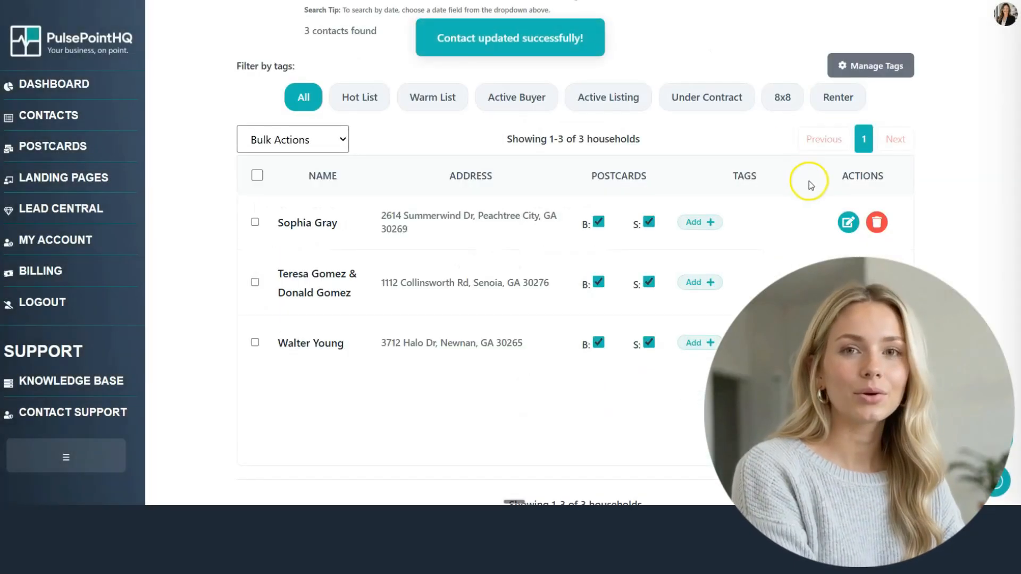
# Step: Mark the next household's relationship status as not applicable (🚫) and save
pyautogui.click(848, 223)
pyautogui.click(645, 406)
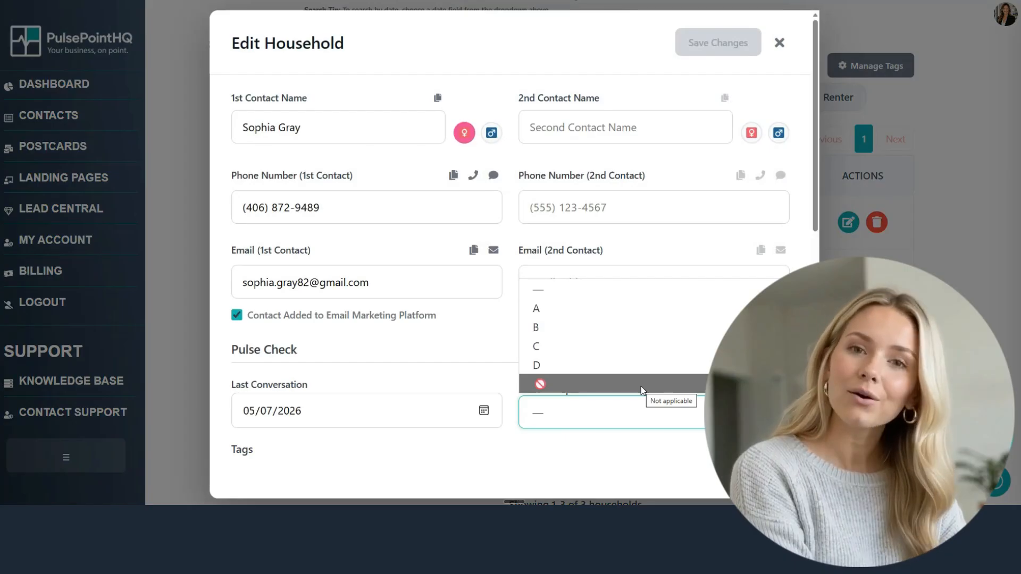
pyautogui.click(641, 387)
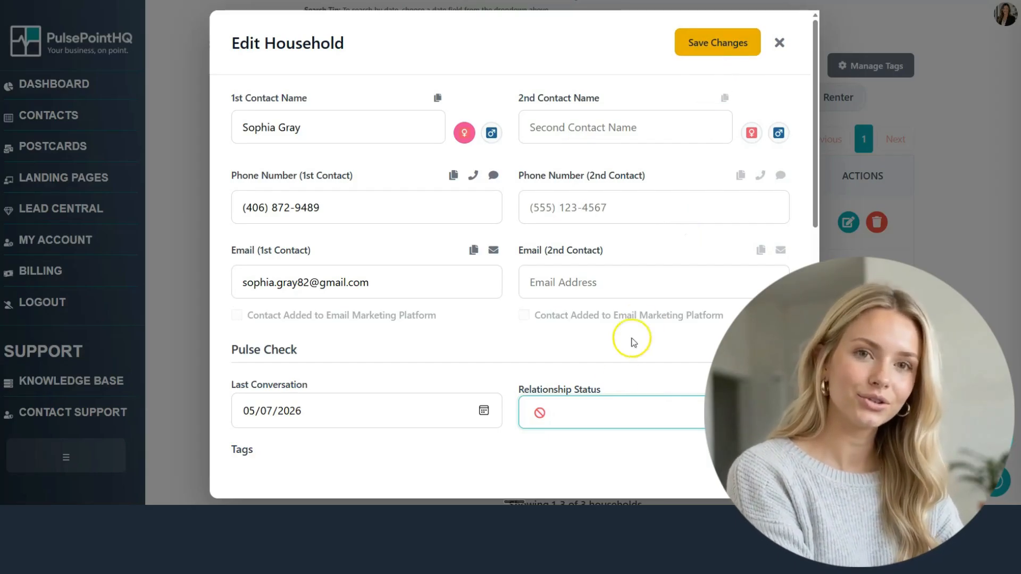
pyautogui.click(592, 417)
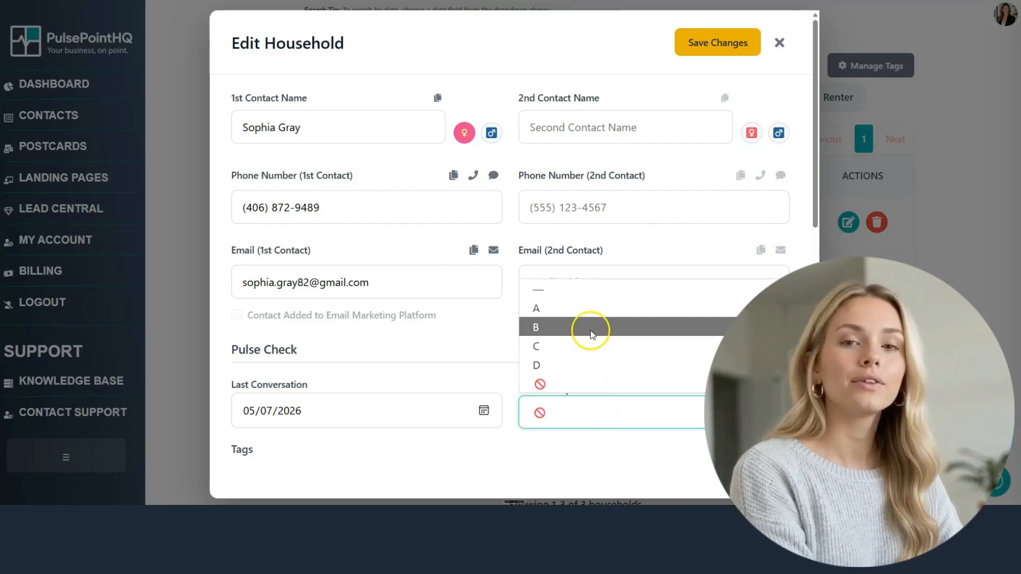
pyautogui.click(596, 431)
pyautogui.click(719, 57)
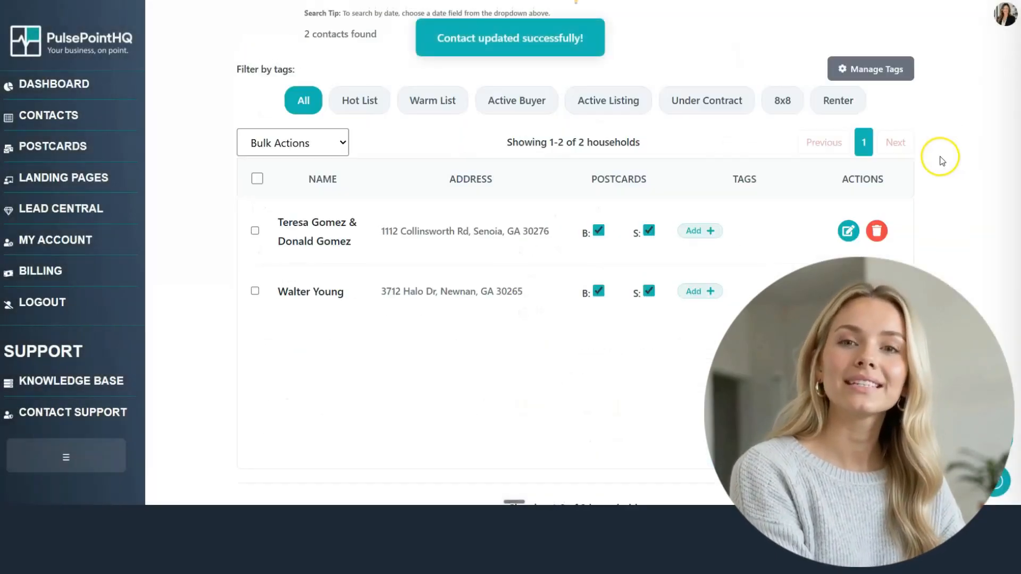
pyautogui.scroll(4, 565, 169)
pyautogui.click(558, 136)
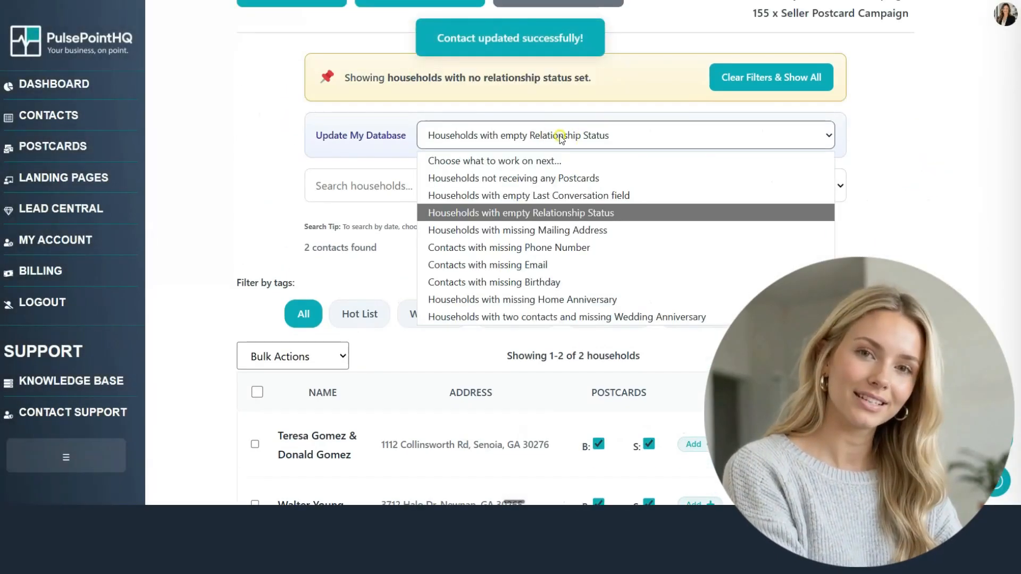
# Step: Inspect a household missing a mailing address without saving, then show contacts missing a phone number
pyautogui.click(558, 234)
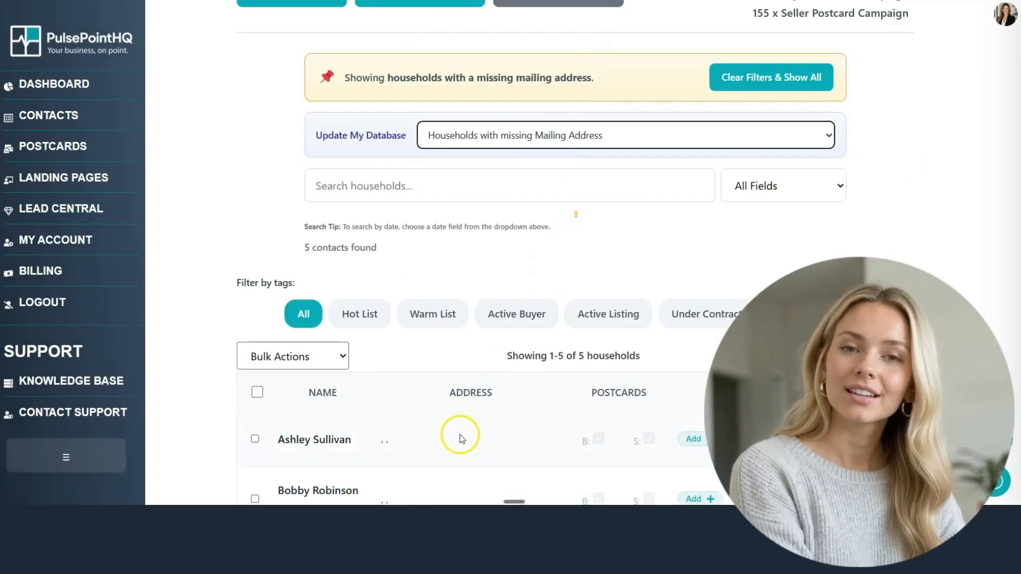
pyautogui.click(861, 439)
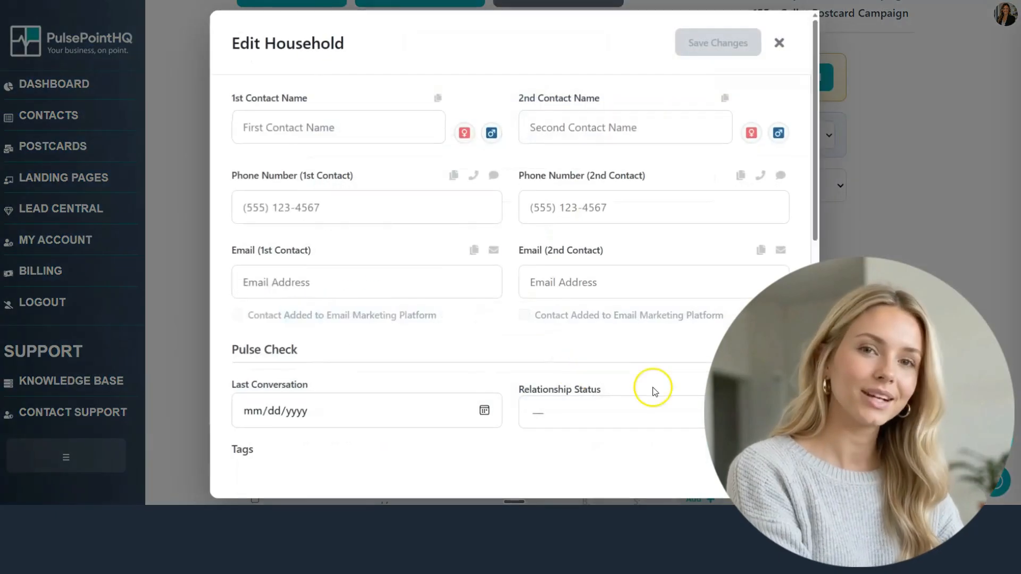
pyautogui.scroll(-4, 366, 361)
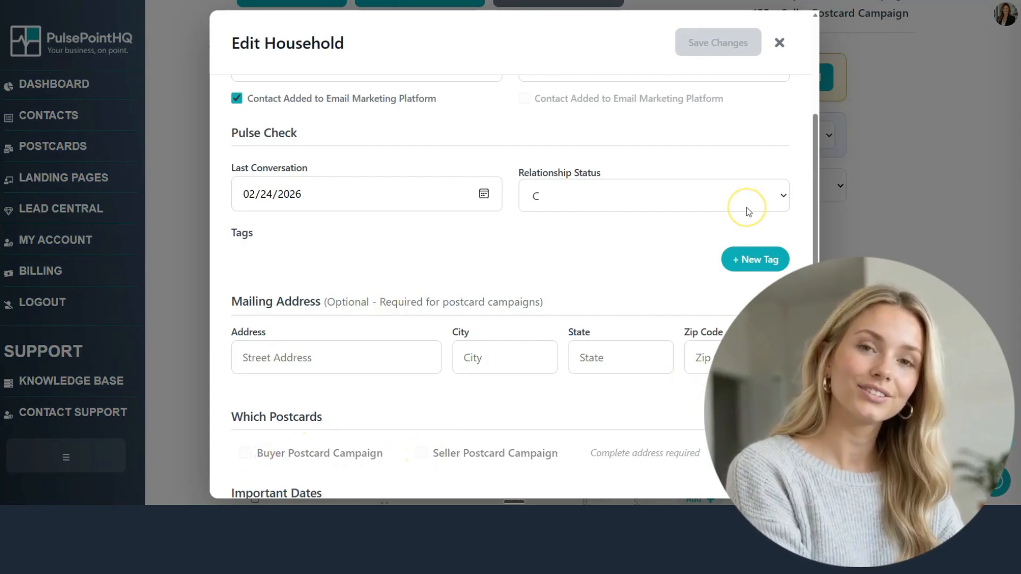
pyautogui.click(780, 42)
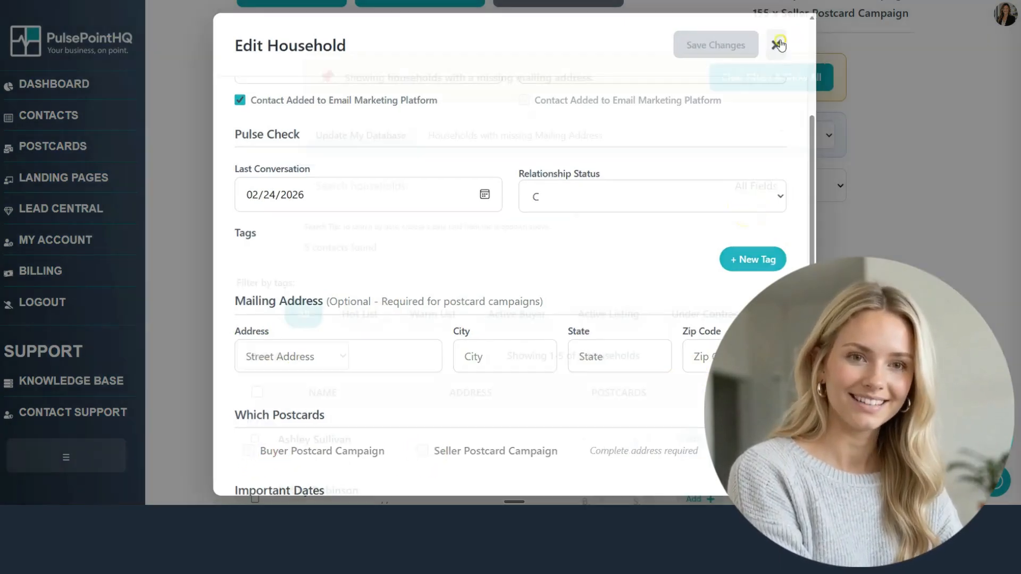
pyautogui.click(736, 146)
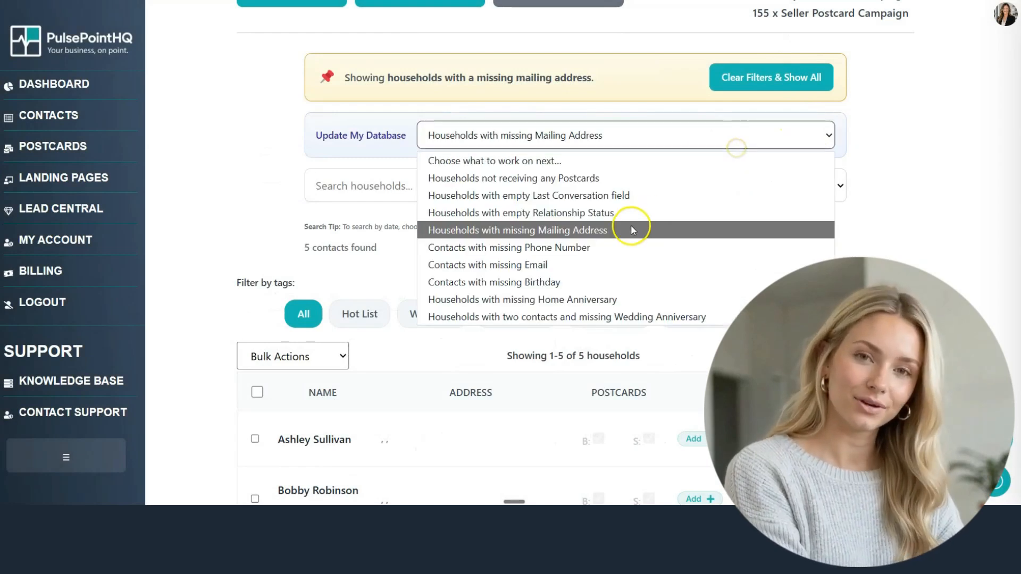
pyautogui.click(610, 246)
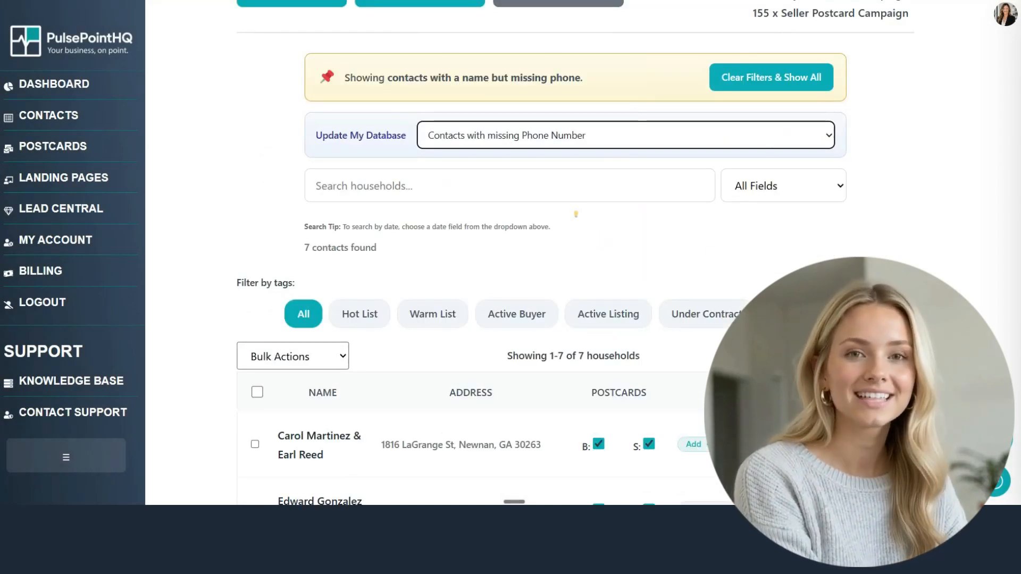
# Step: Inspect a household missing a phone number without saving, then show contacts missing an email
pyautogui.click(850, 445)
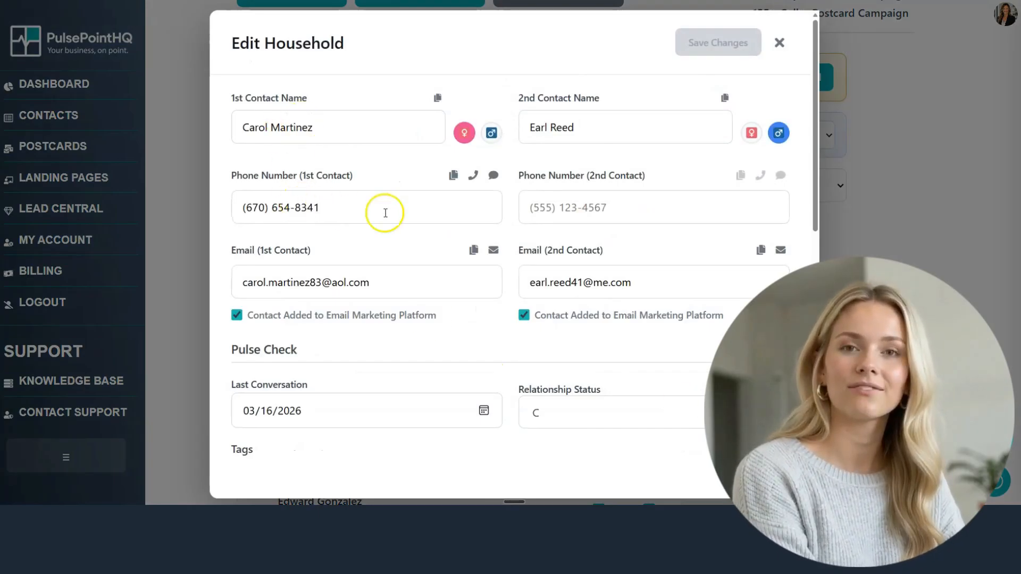
pyautogui.click(590, 206)
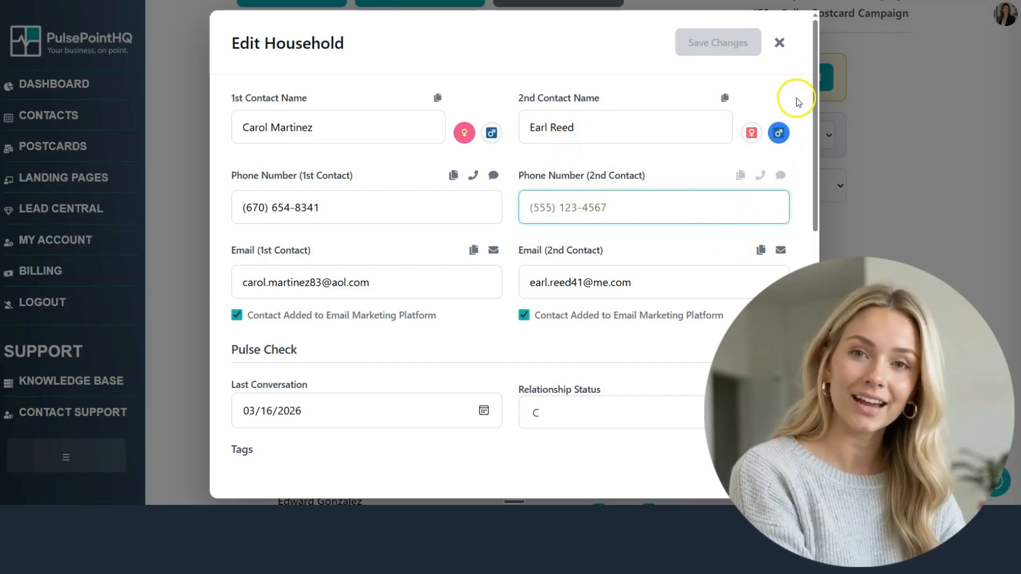
pyautogui.click(779, 44)
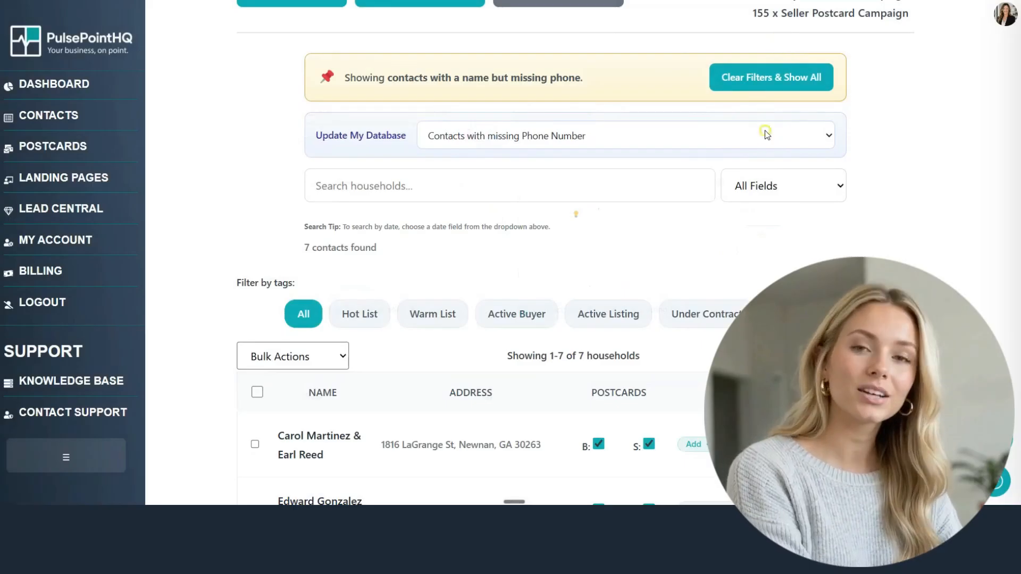
pyautogui.click(765, 134)
pyautogui.click(588, 263)
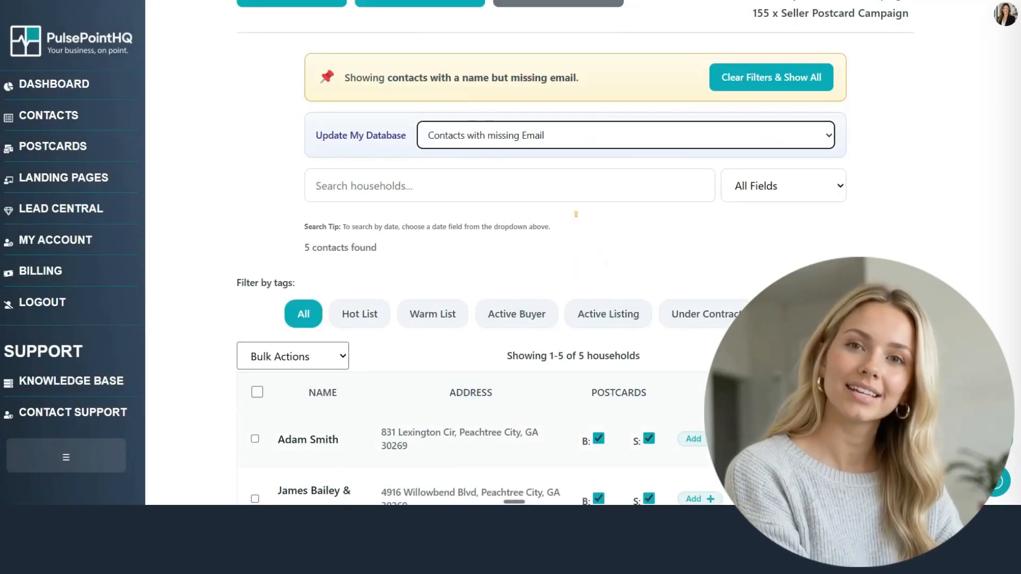
# Step: Enter the first contact's email address, mark them added to email marketing, and save
pyautogui.click(814, 439)
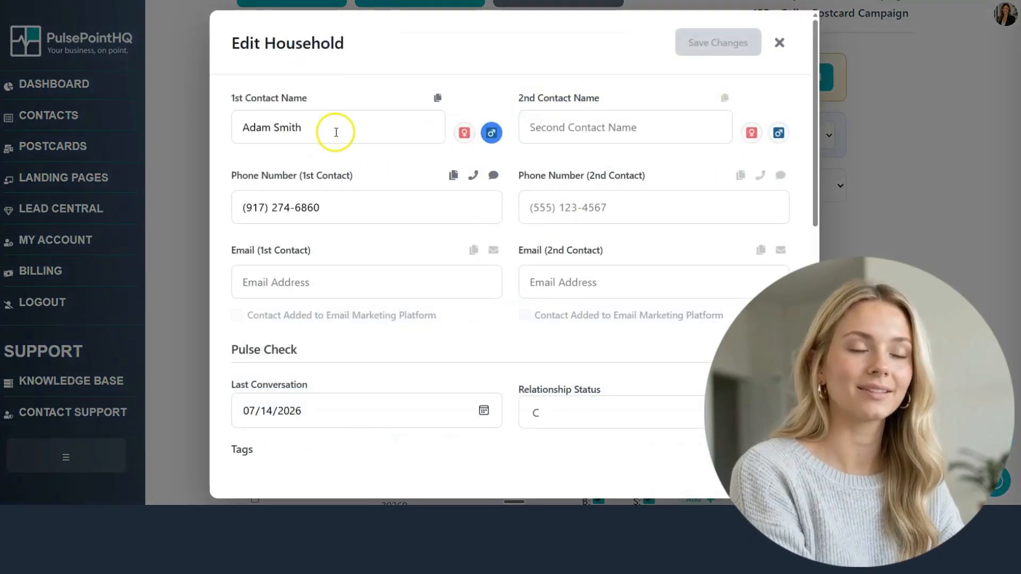
pyautogui.click(304, 281)
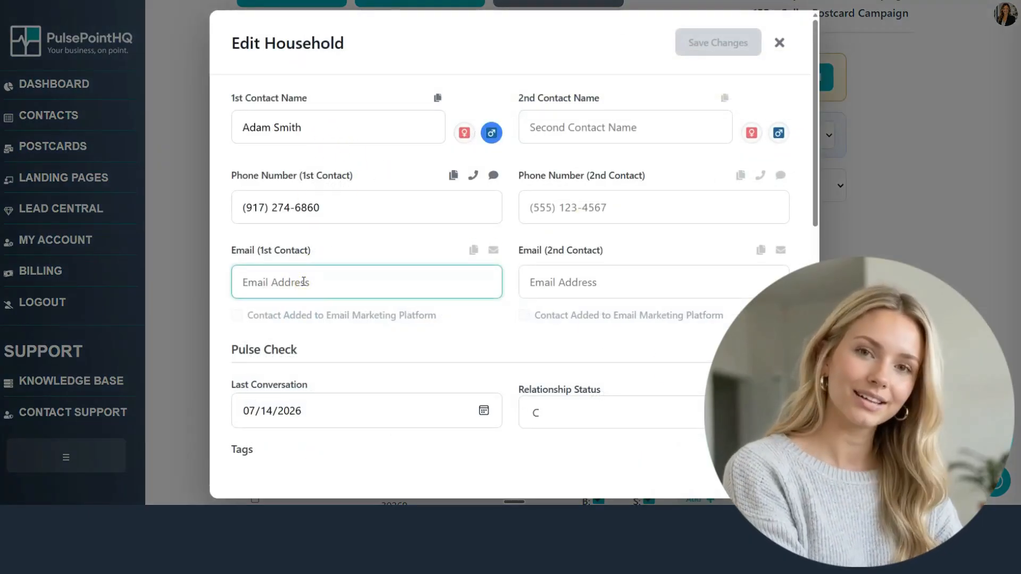
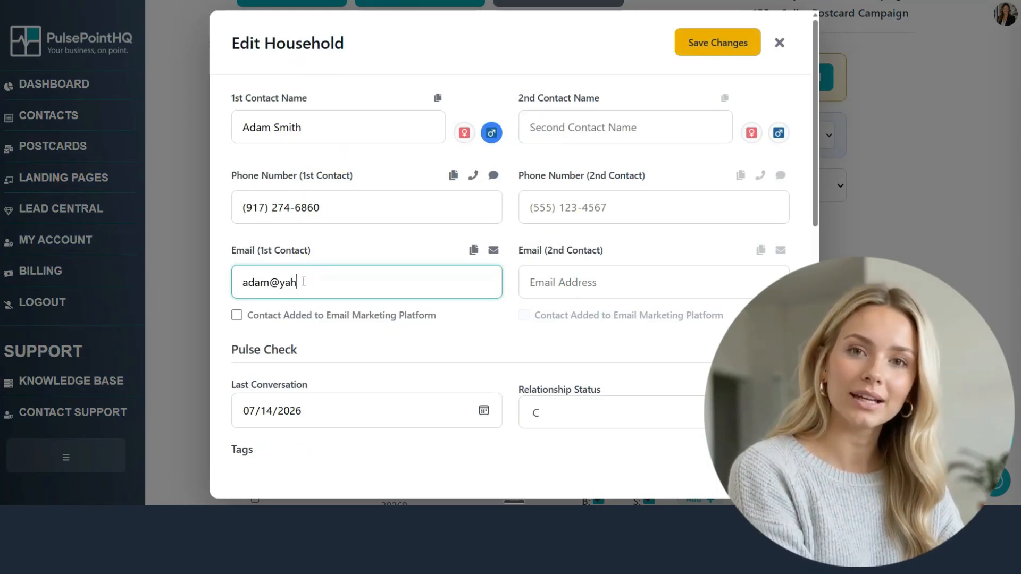
pyautogui.click(237, 316)
pyautogui.click(717, 53)
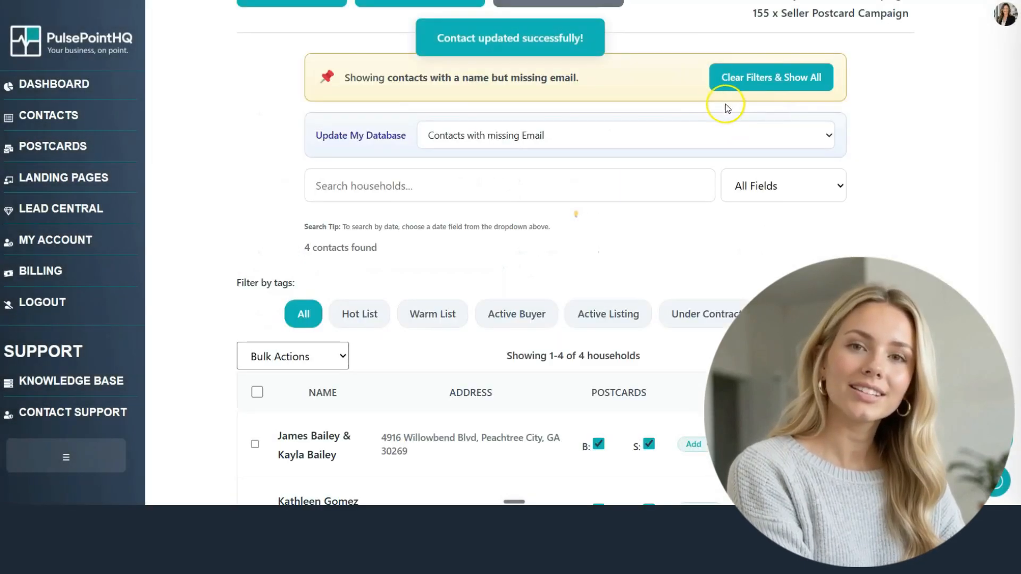
# Step: Show contacts missing a birthday and save 03/15/1988 as the first contact's birthday
pyautogui.click(681, 137)
pyautogui.click(575, 282)
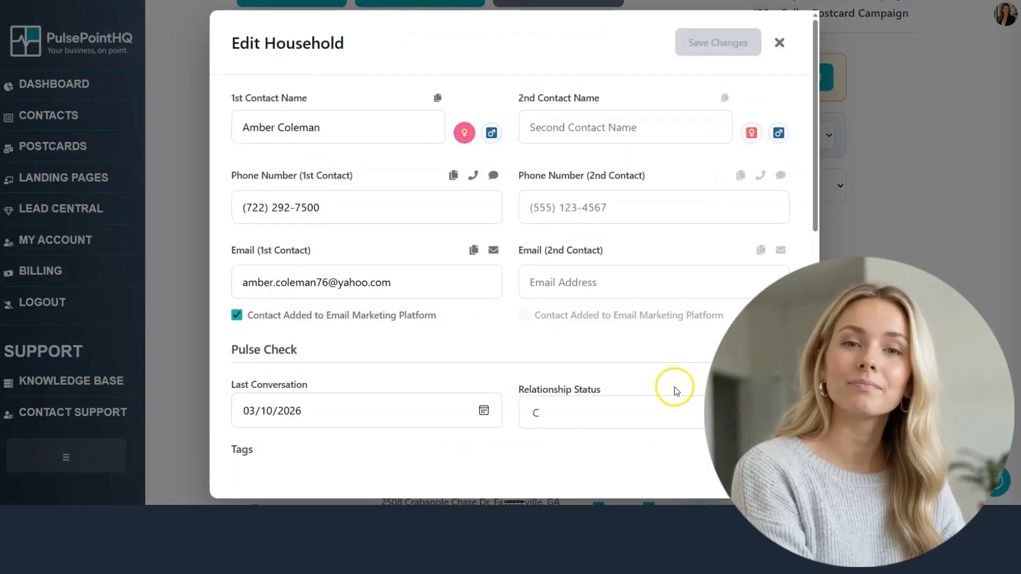
pyautogui.scroll(-9, 417, 376)
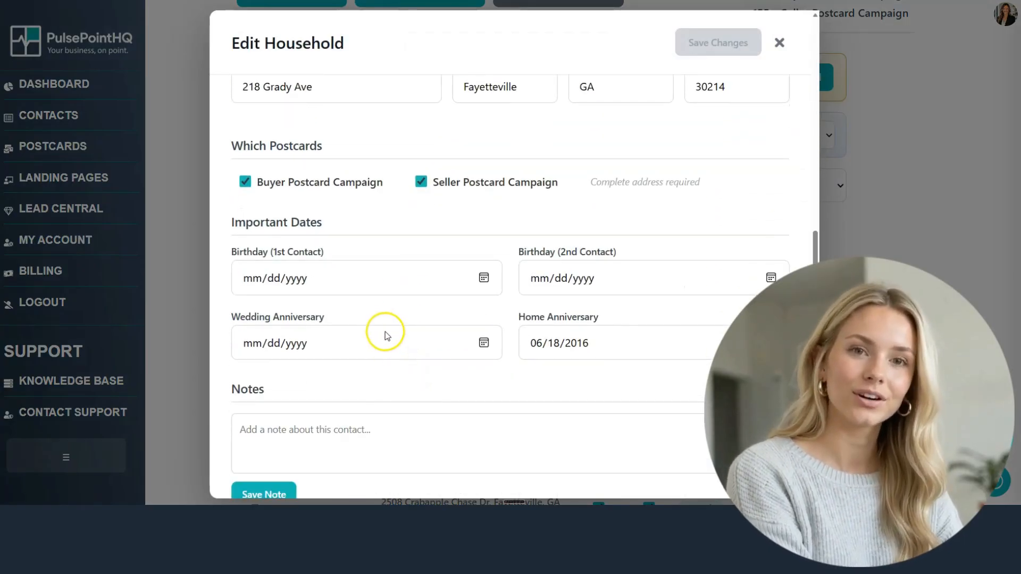
pyautogui.click(252, 282)
pyautogui.write('03/15/')
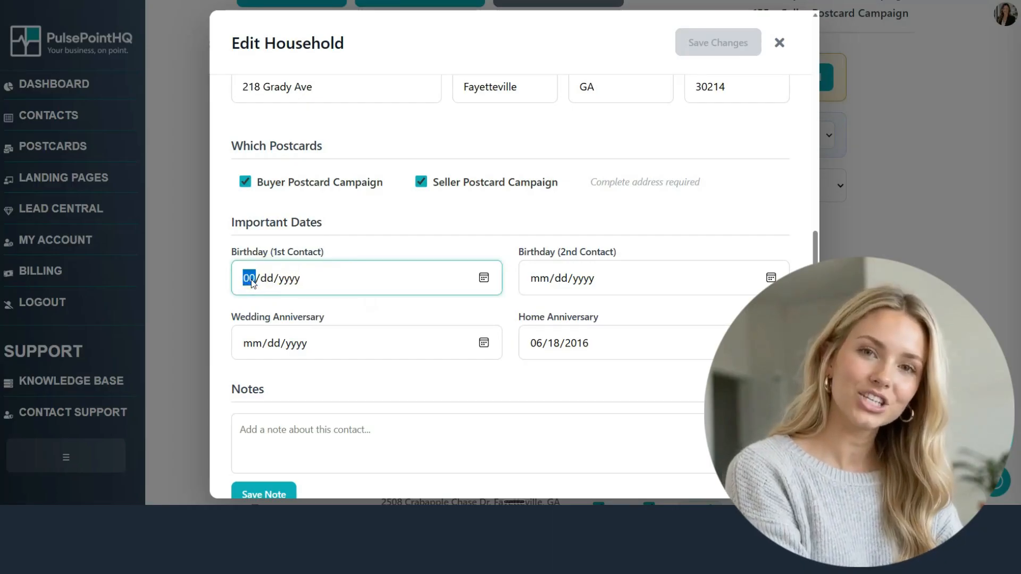
pyautogui.write('1988')
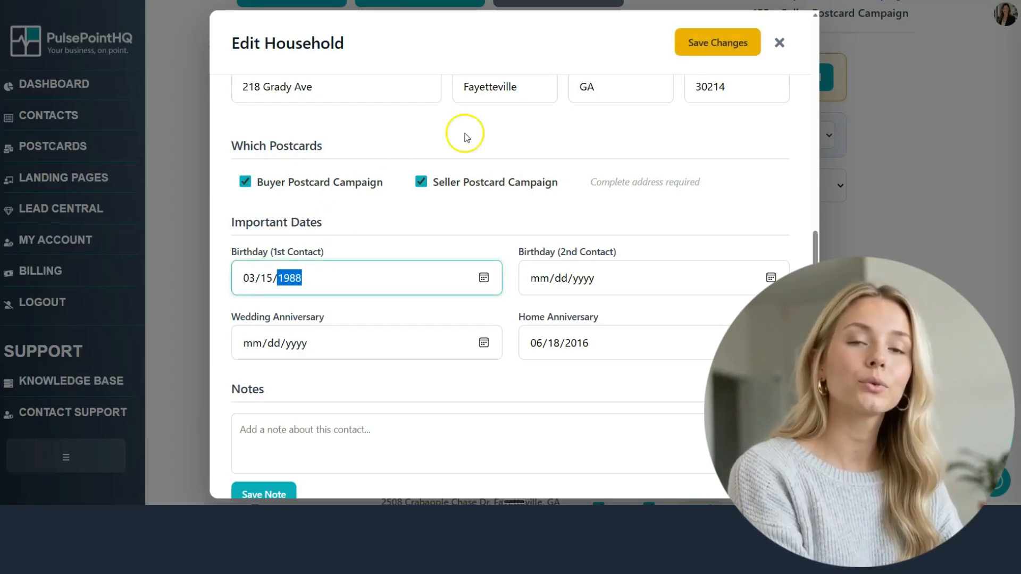
pyautogui.click(699, 47)
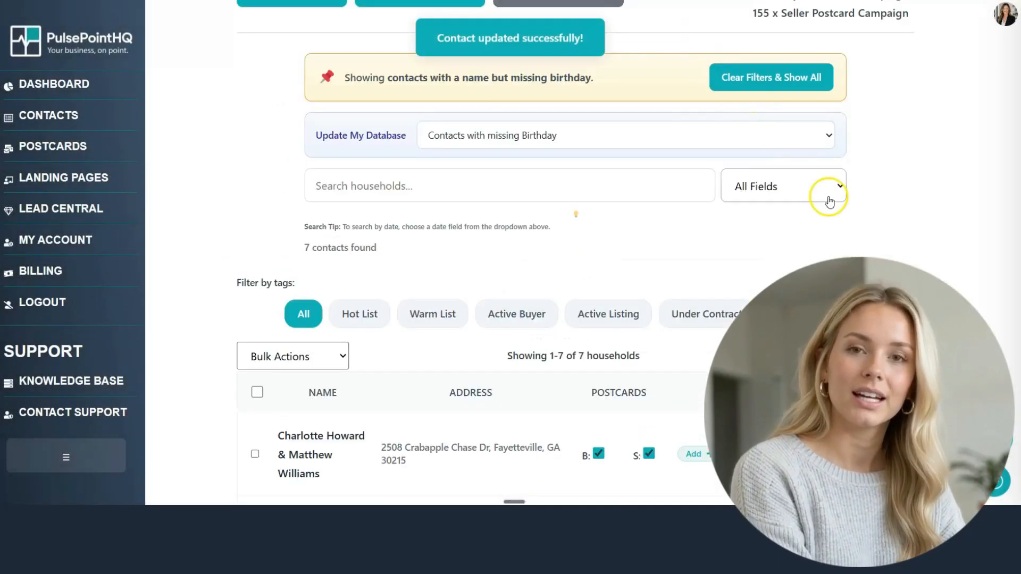
pyautogui.click(620, 135)
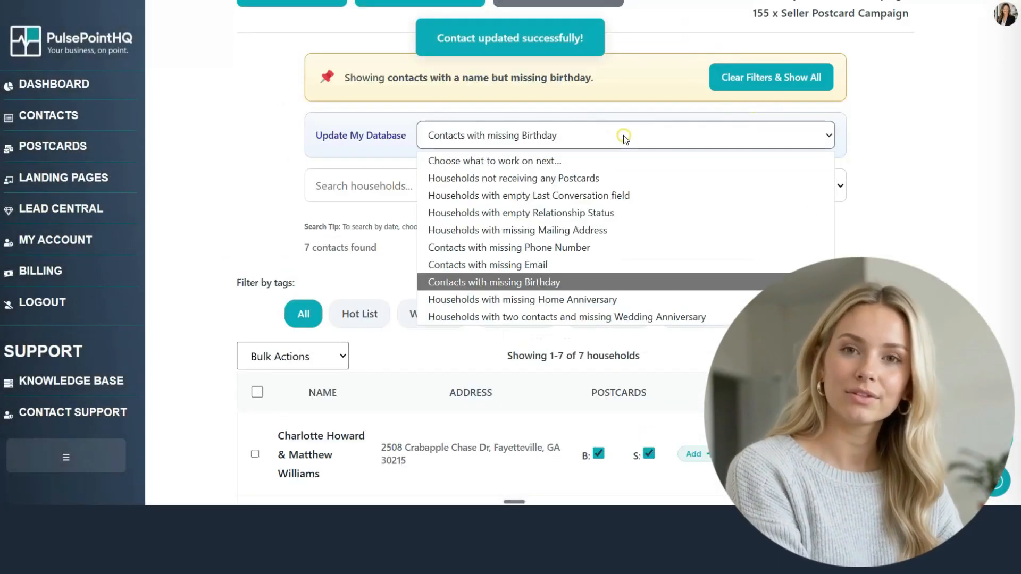
# Step: Show households missing a home anniversary, briefly filtering by the Renter tag and clearing it
pyautogui.click(553, 301)
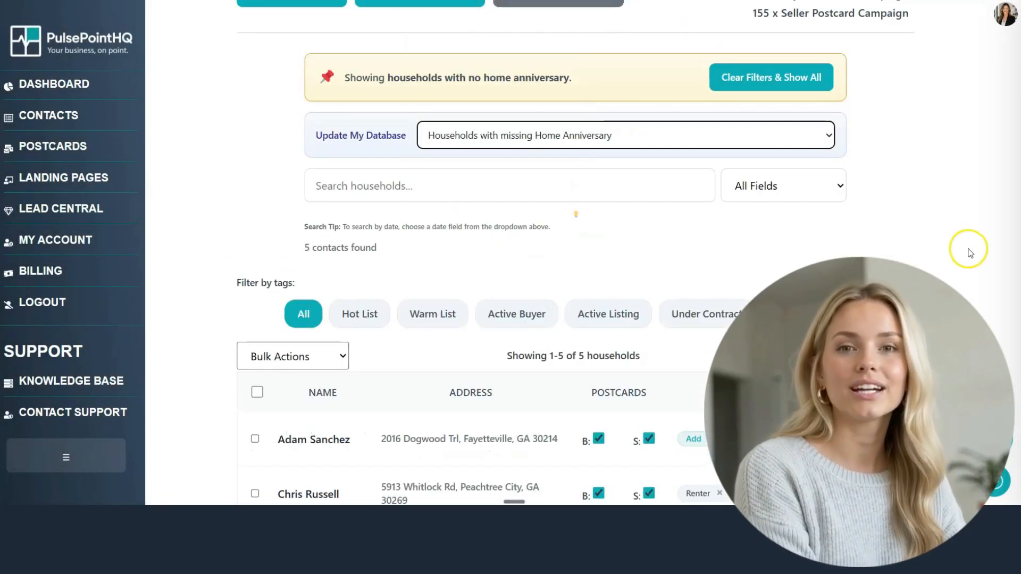
pyautogui.scroll(-4, 969, 253)
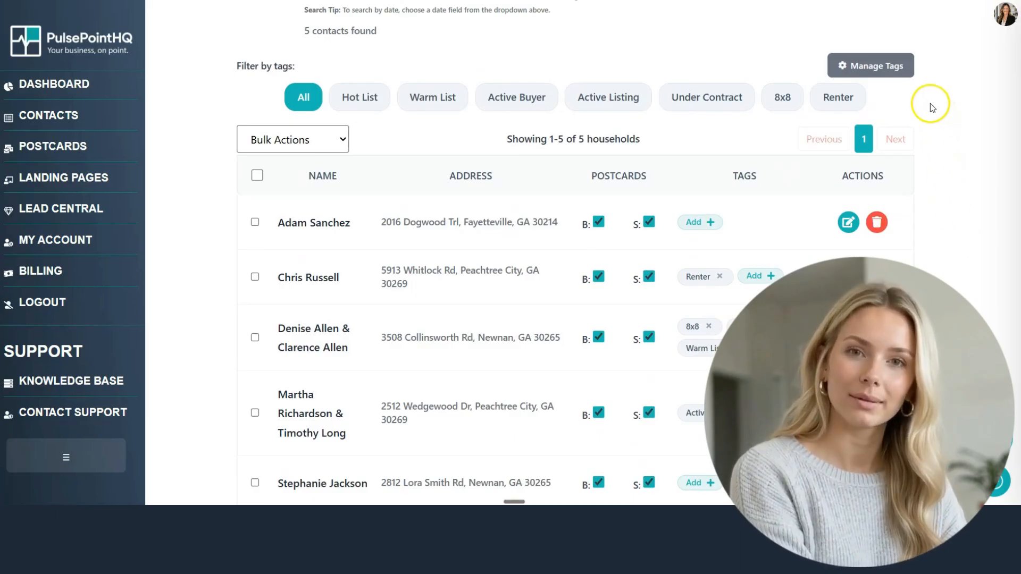
pyautogui.click(851, 109)
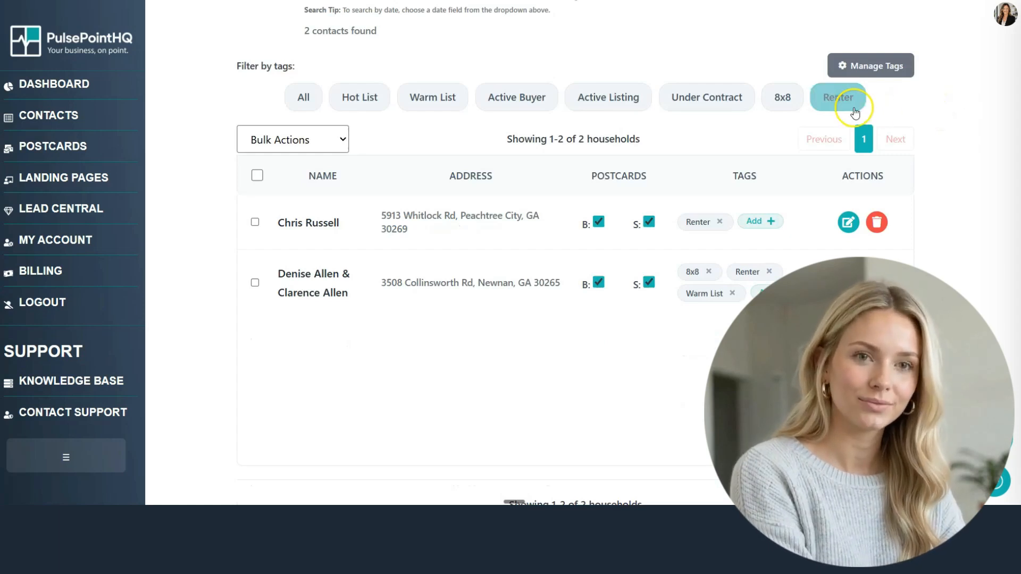
pyautogui.click(847, 107)
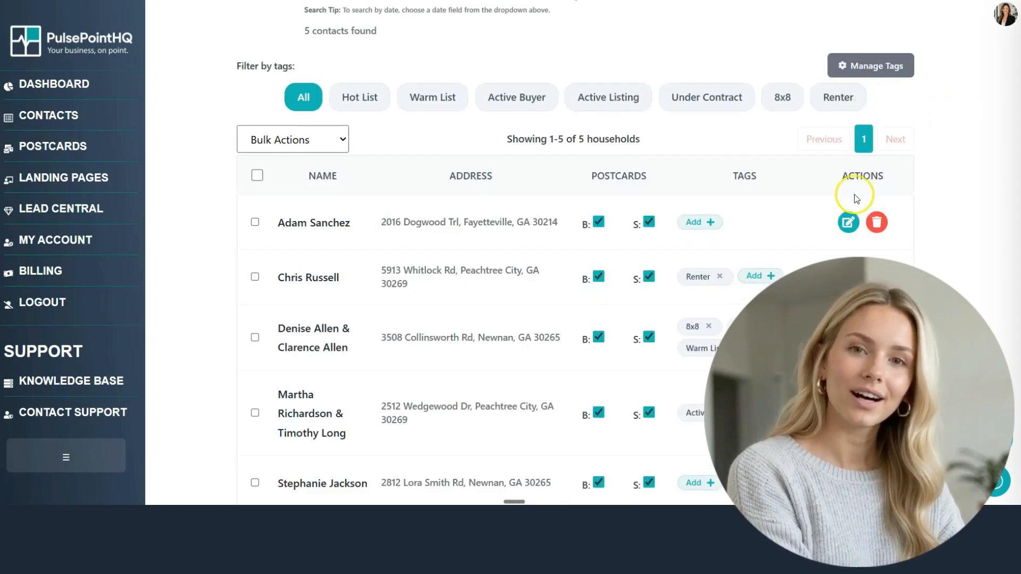
# Step: Tag the first household as Renter and open the fourth household for editing
pyautogui.click(711, 221)
pyautogui.scroll(-2, 720, 302)
pyautogui.click(715, 317)
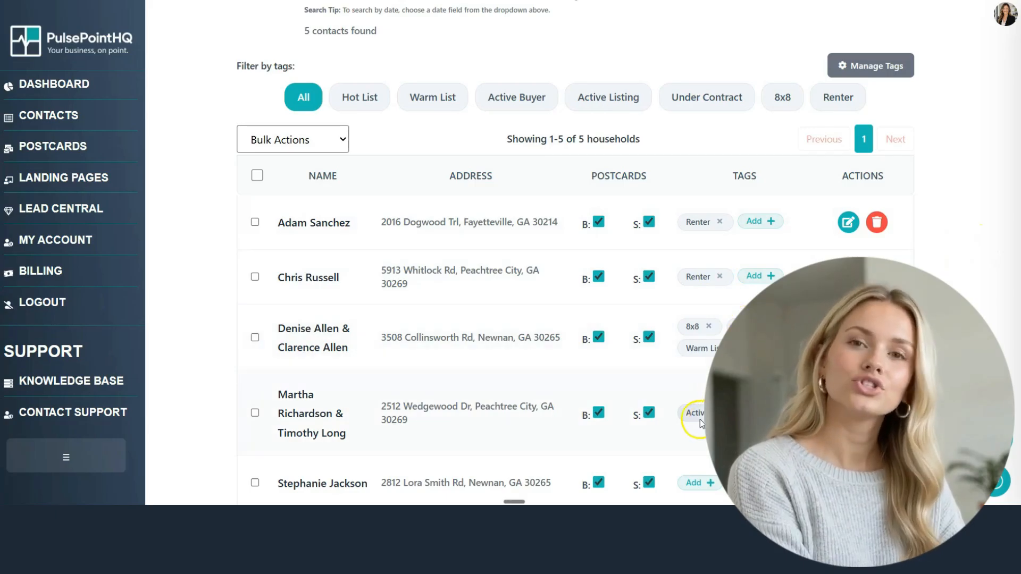
pyautogui.click(848, 413)
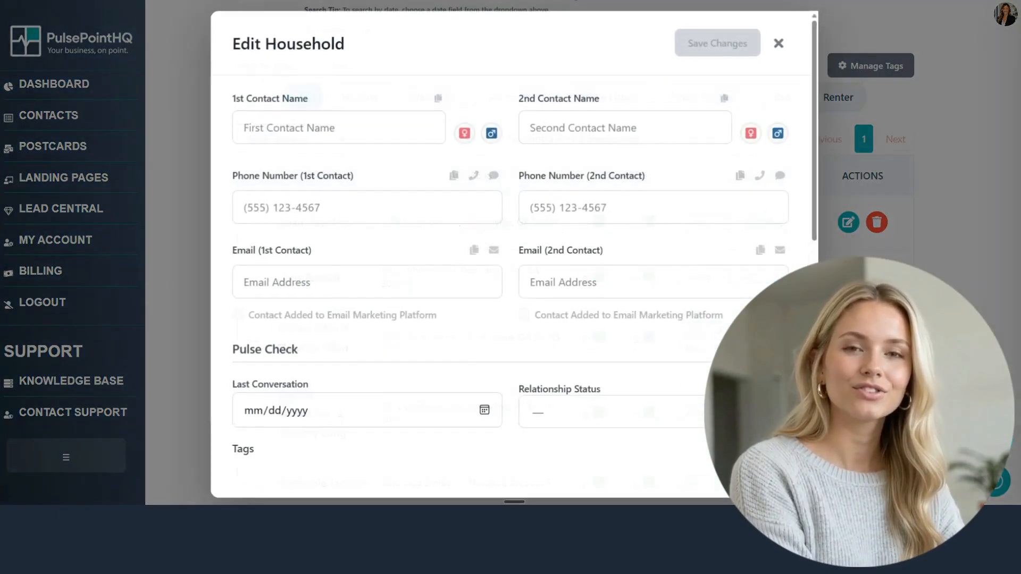
# Step: Close the household without changes and toggle the Renter tag filter on and off
pyautogui.scroll(-6, 558, 334)
pyautogui.scroll(-1, 555, 330)
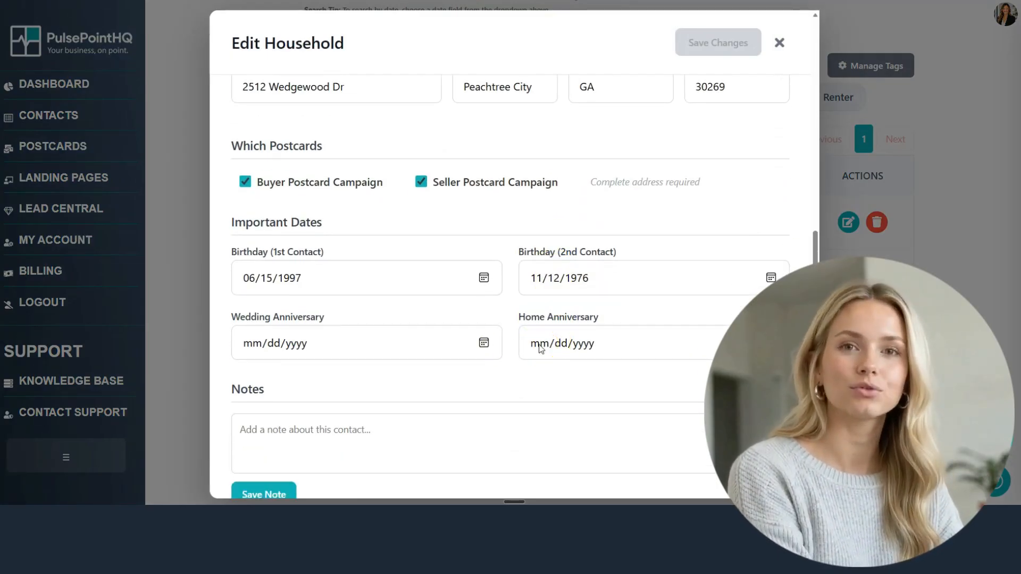
pyautogui.click(779, 43)
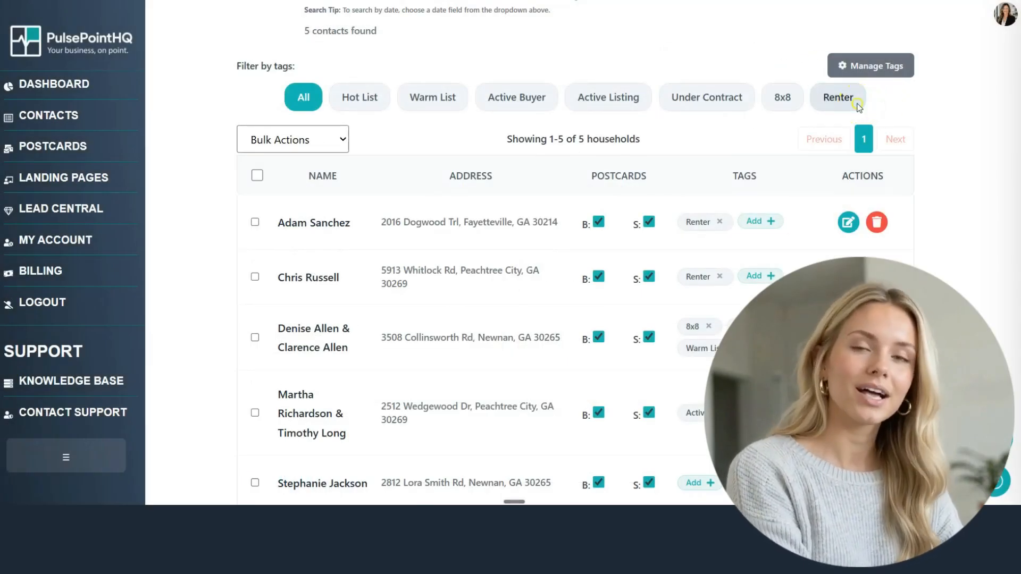
pyautogui.click(851, 99)
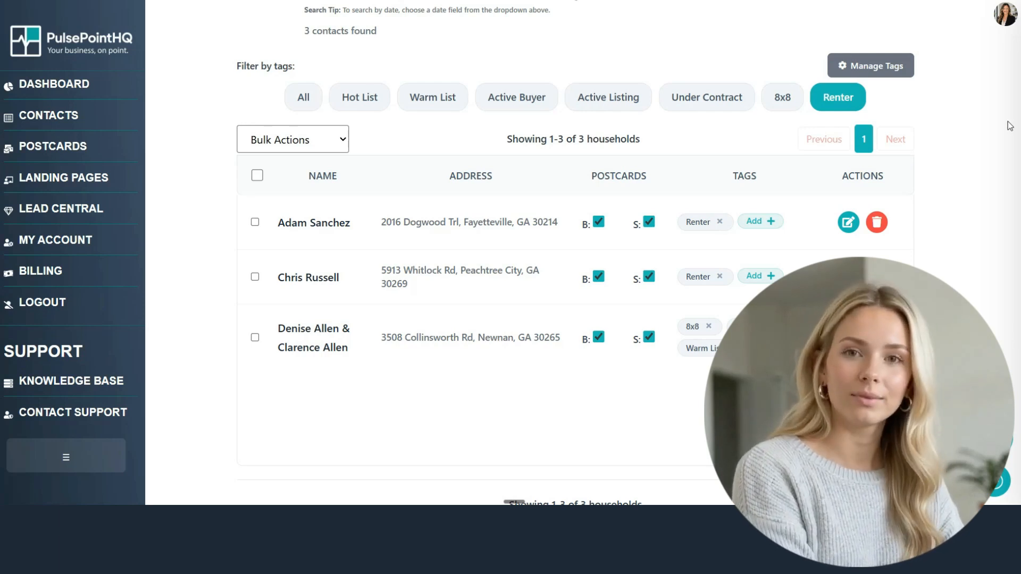
pyautogui.click(852, 107)
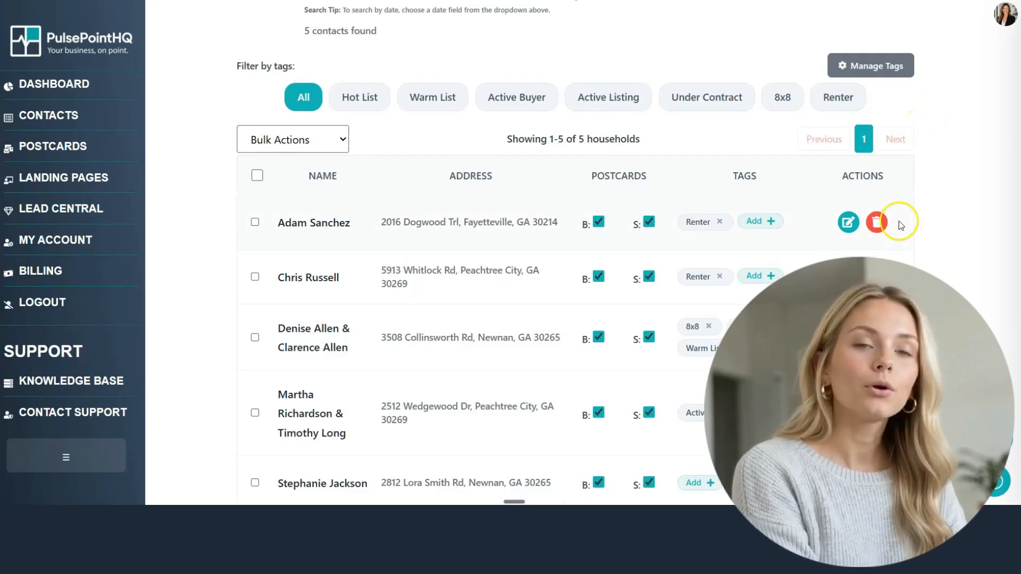
pyautogui.scroll(-1, 898, 221)
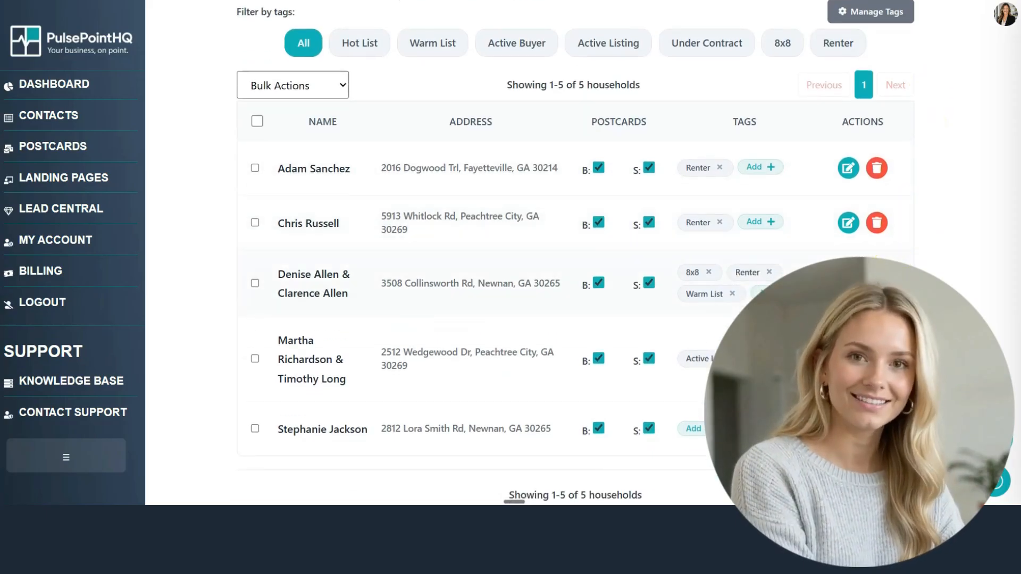
# Step: Set the last household's home anniversary to 05/19/2001 and save it
pyautogui.click(848, 429)
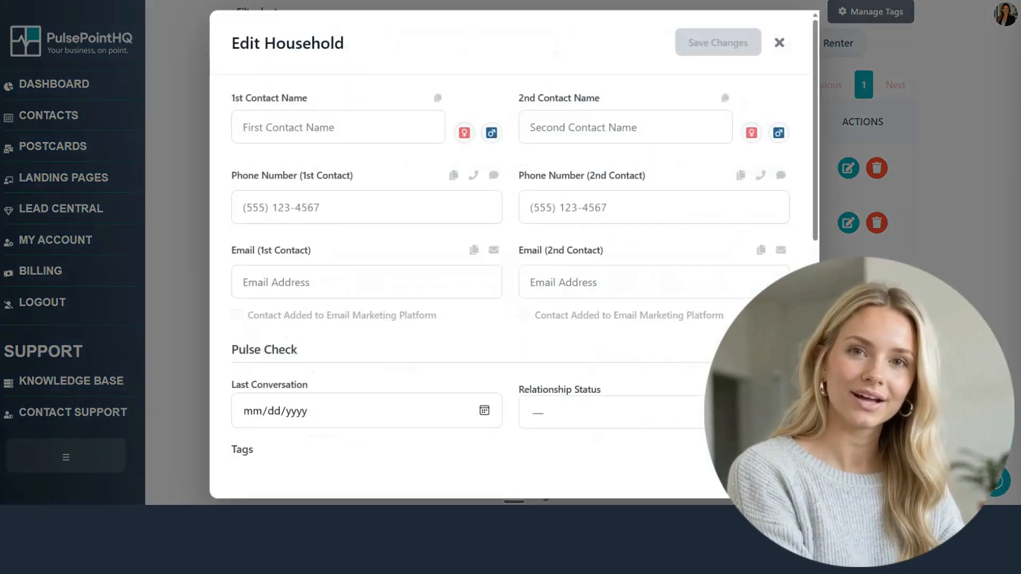
pyautogui.scroll(-10, 665, 404)
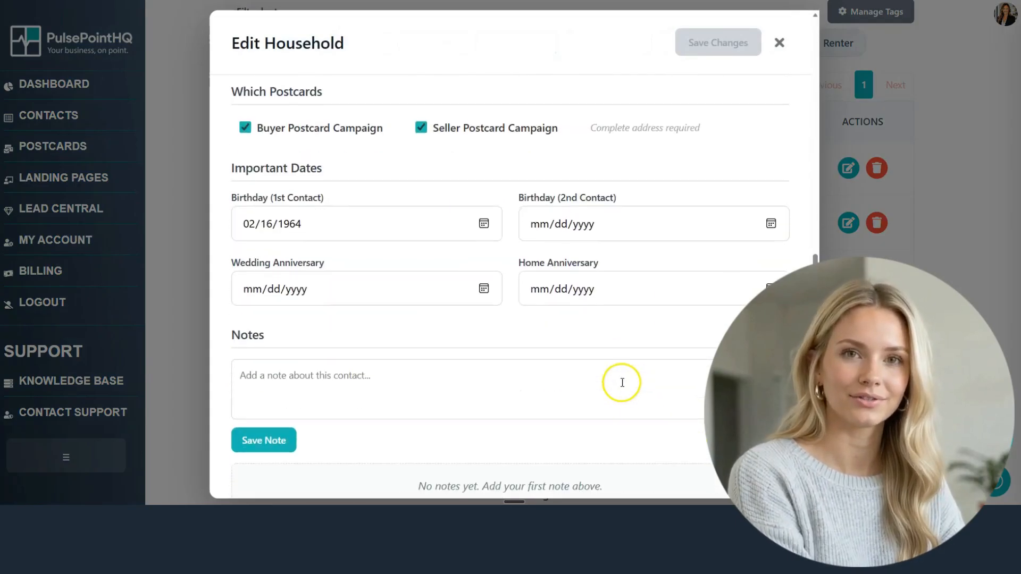
pyautogui.click(537, 294)
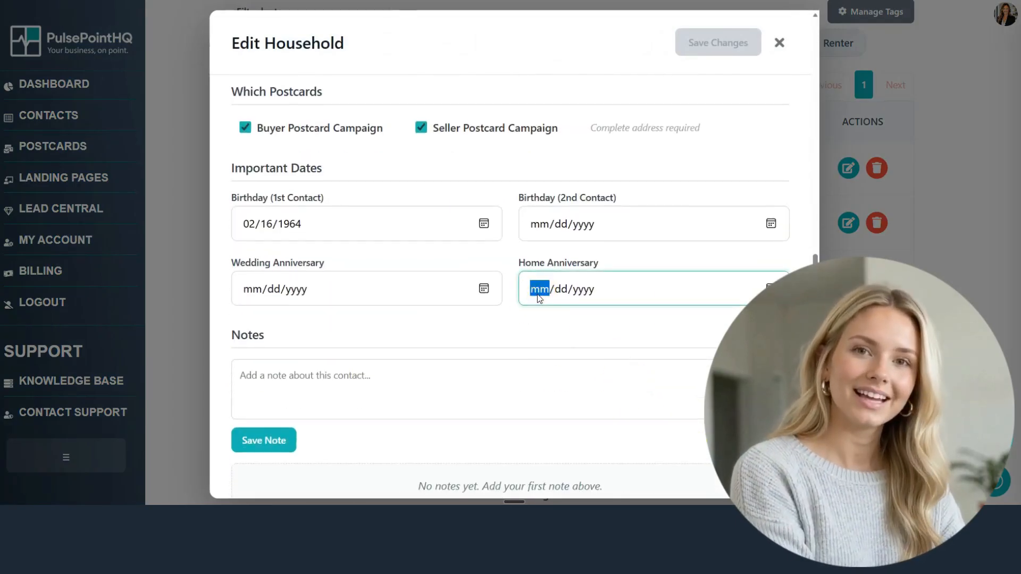
pyautogui.write('05/19/')
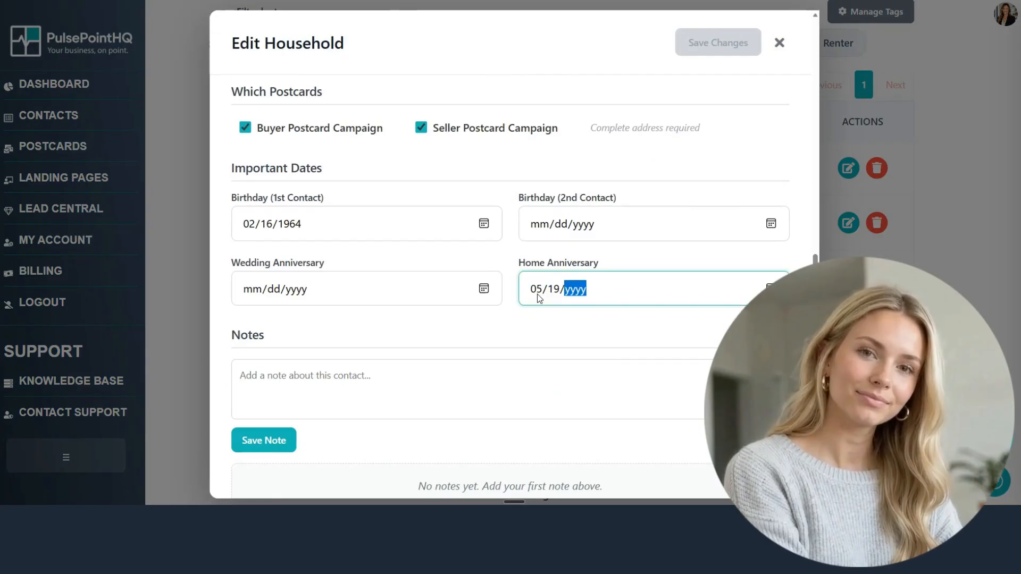
pyautogui.write('2001')
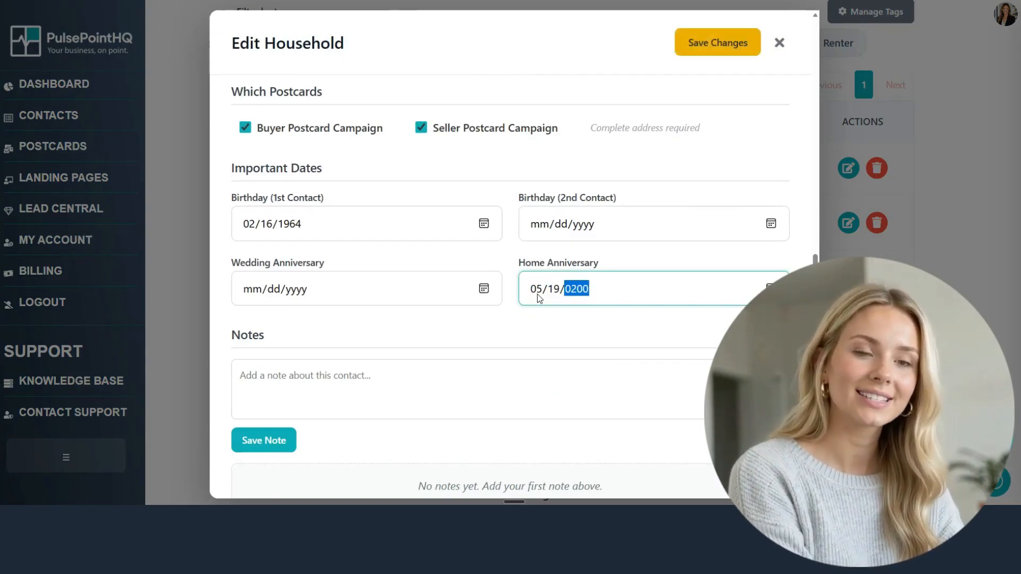
pyautogui.click(723, 43)
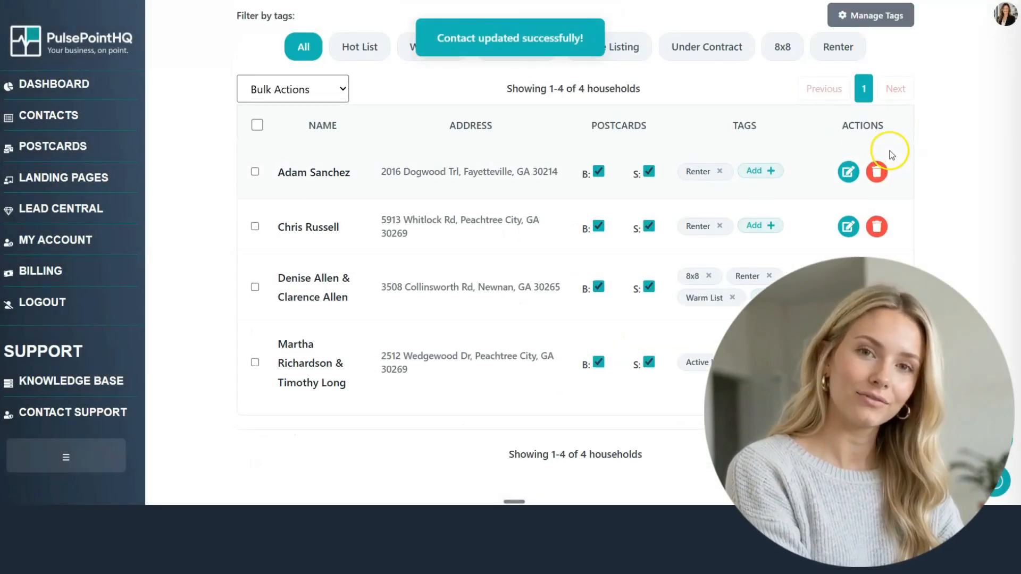
pyautogui.scroll(3, 674, 114)
pyautogui.scroll(2, 677, 95)
pyautogui.click(684, 133)
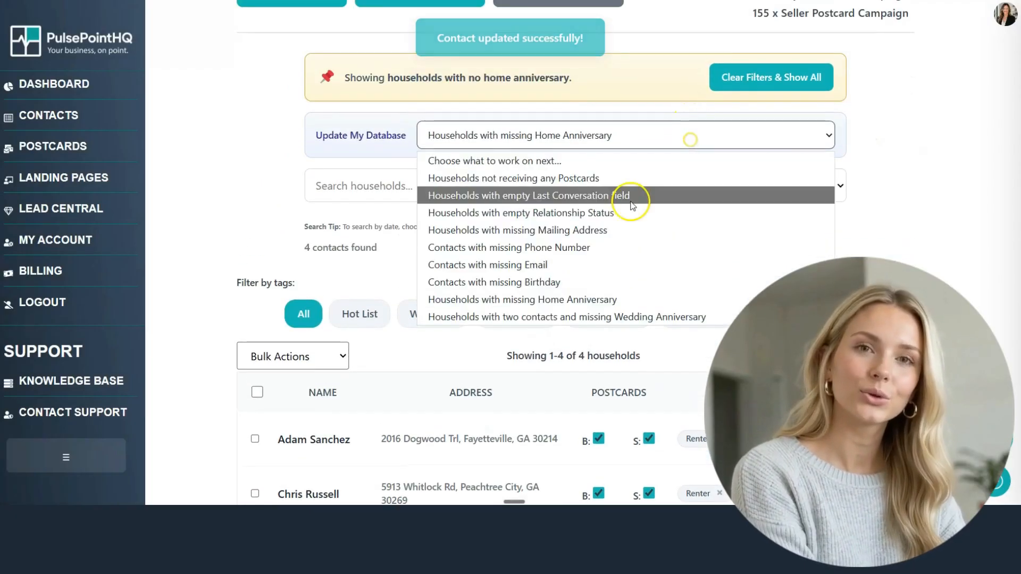
# Step: Filter to two-contact households missing a wedding anniversary and give the first one 05/12/2010
pyautogui.click(553, 312)
pyautogui.scroll(-2, 527, 287)
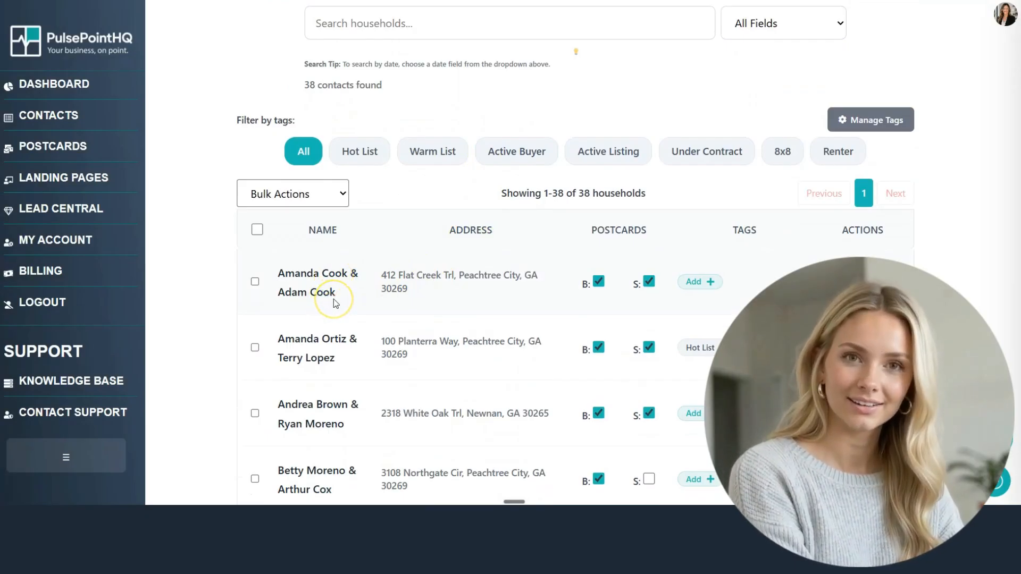
pyautogui.click(850, 282)
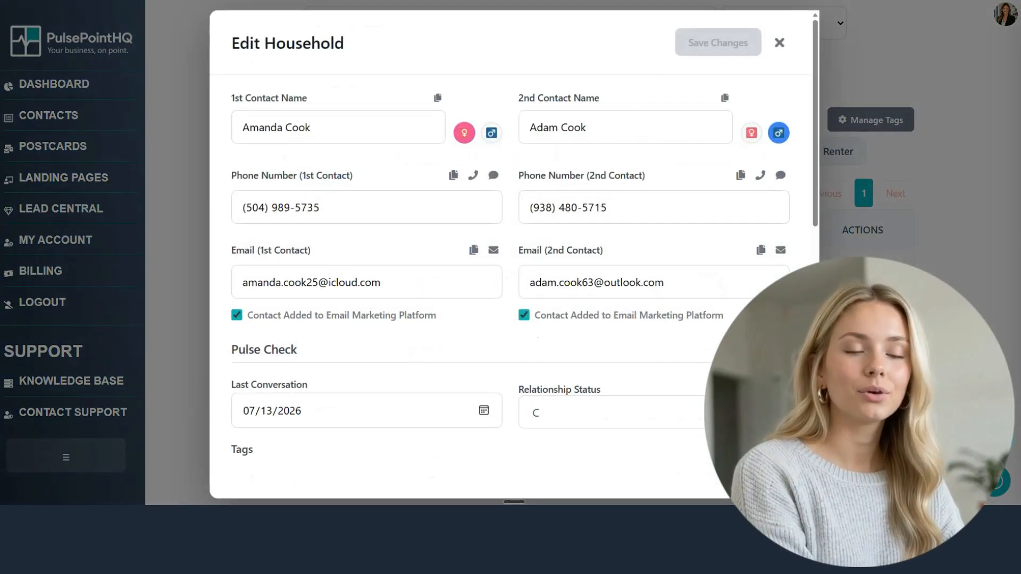
pyautogui.scroll(-9, 427, 434)
pyautogui.scroll(-1, 427, 435)
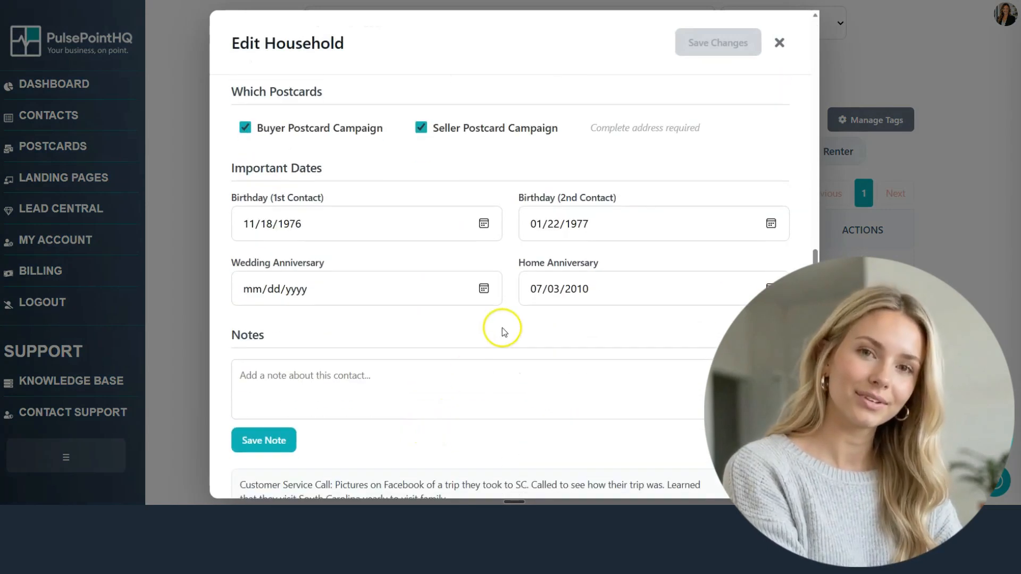
pyautogui.click(250, 290)
pyautogui.write('05/12/')
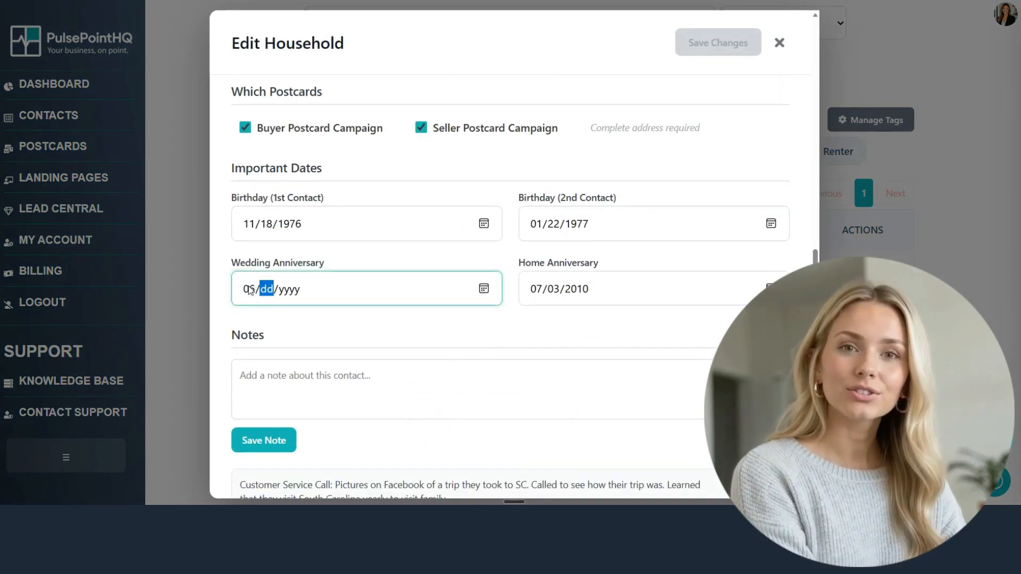
pyautogui.write('2010')
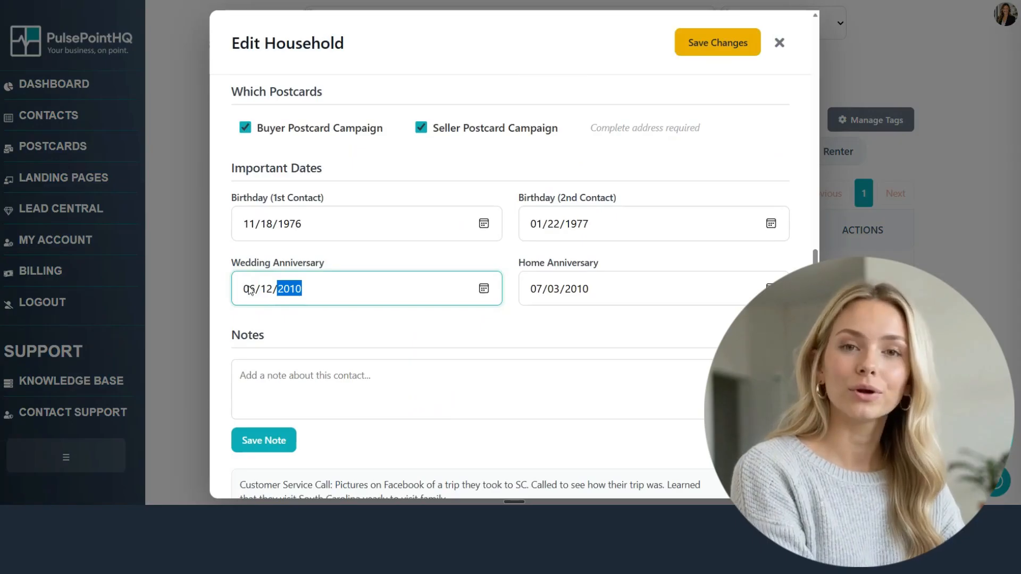
pyautogui.click(723, 46)
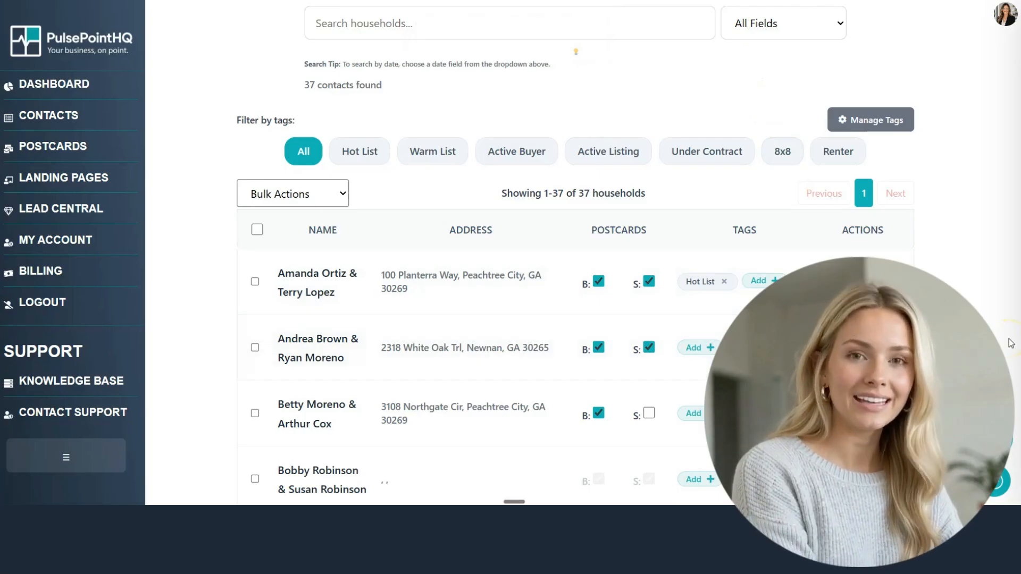
pyautogui.scroll(4, 1011, 343)
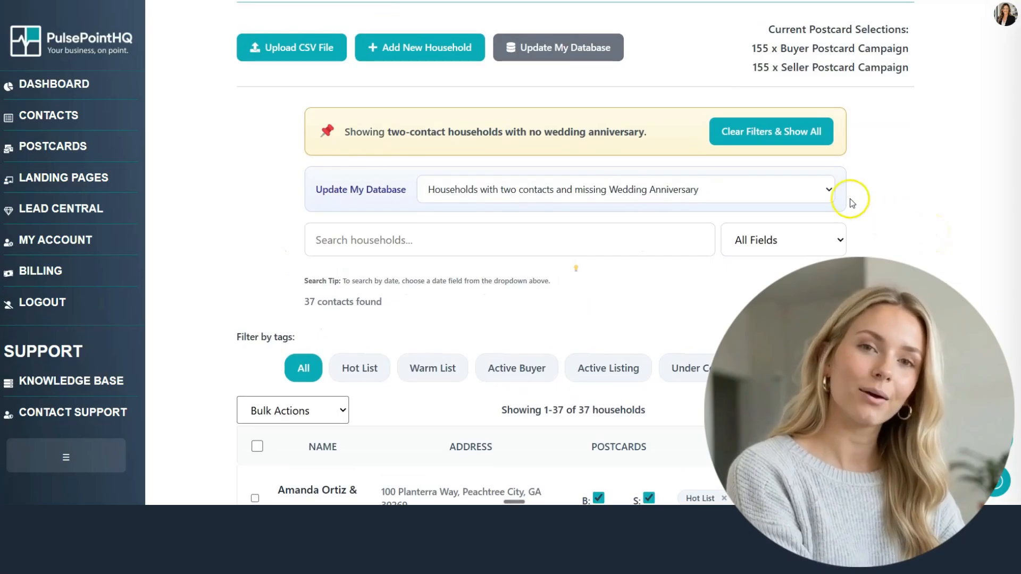
# Step: Clear the Update My Database clean-up filter, returning the list to all 161 households
pyautogui.click(806, 191)
pyautogui.click(914, 200)
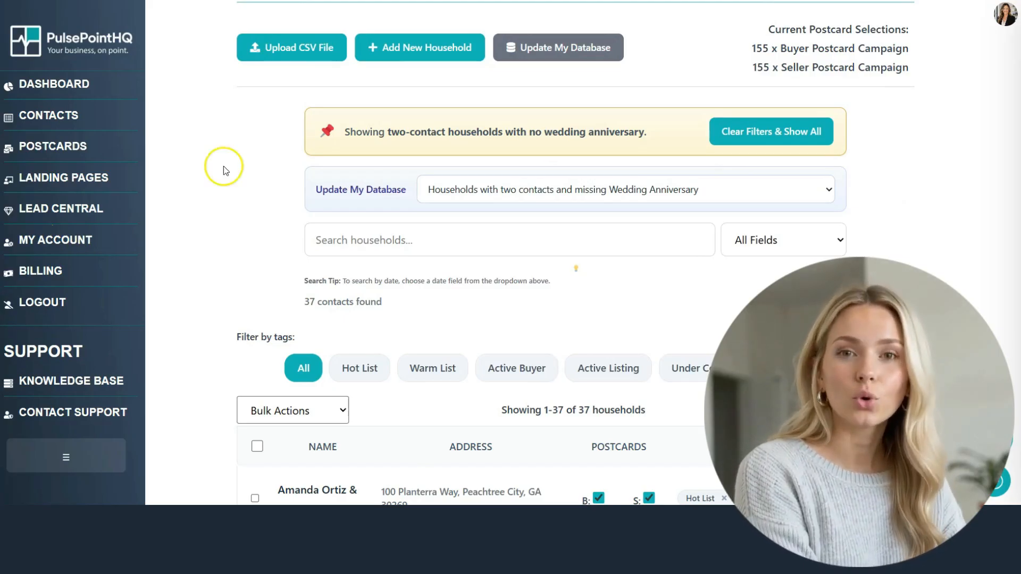
pyautogui.click(815, 133)
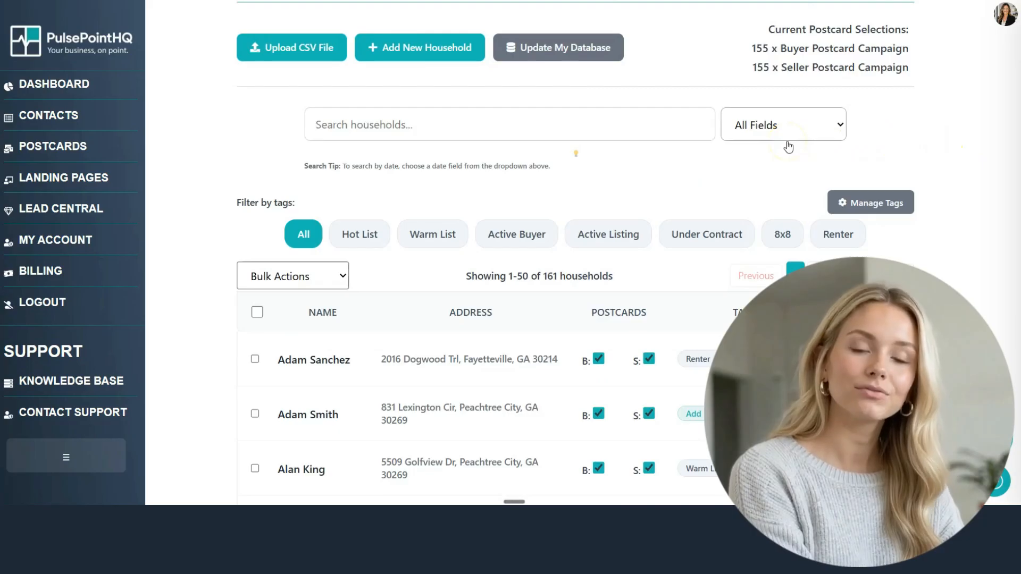
pyautogui.click(788, 140)
# Step: Filter households whose last conversation was more than 90 days ago, yielding 43
pyautogui.click(778, 341)
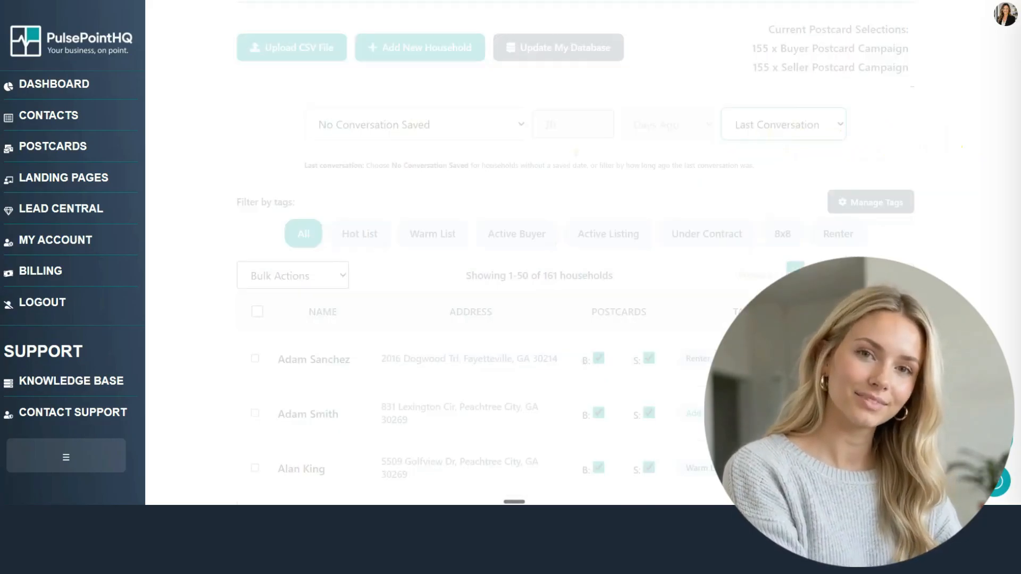
pyautogui.click(431, 133)
pyautogui.click(404, 170)
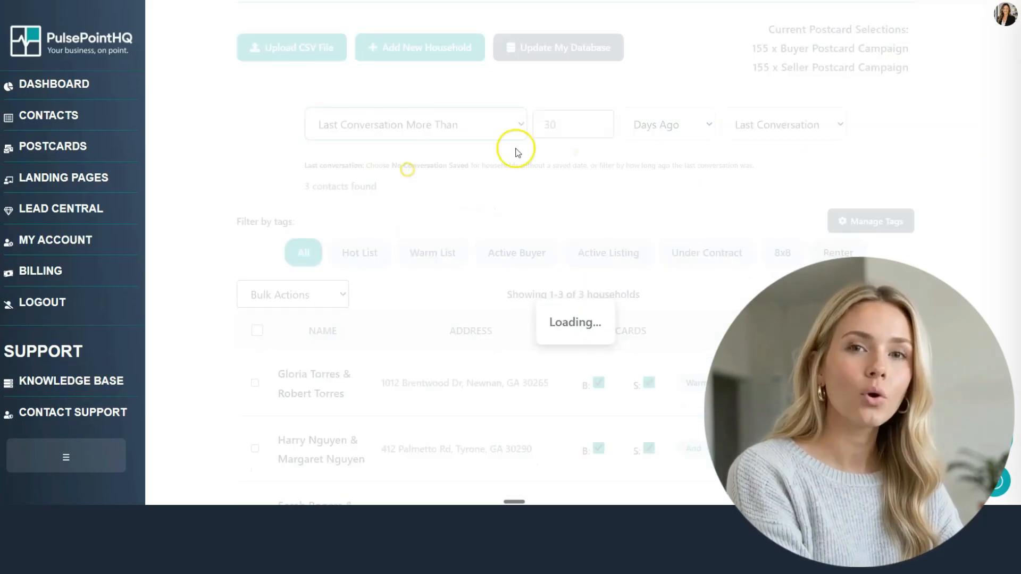
pyautogui.moveTo(567, 127); pyautogui.dragTo(538, 127)
pyautogui.write('90')
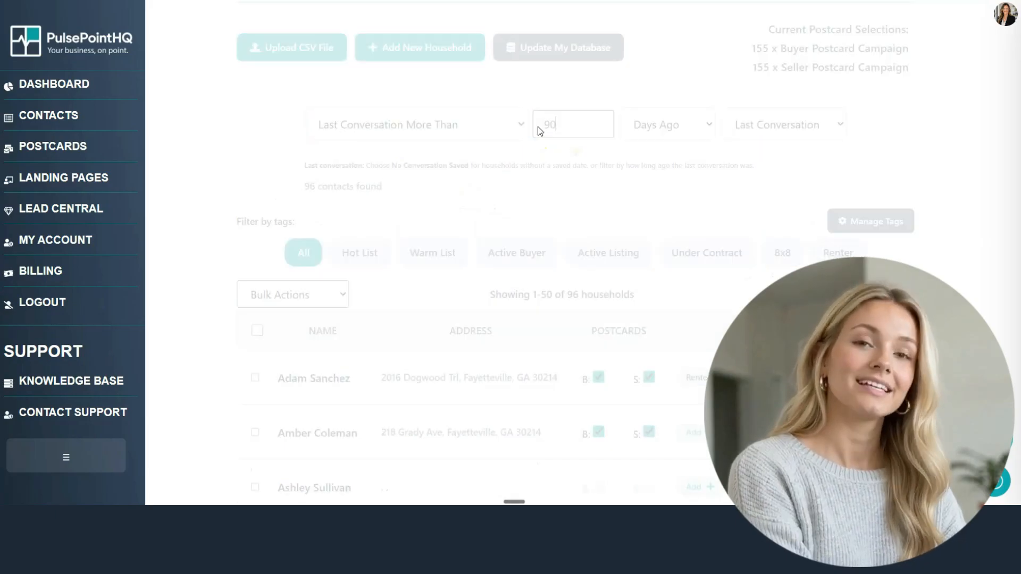
pyautogui.moveTo(582, 297); pyautogui.dragTo(645, 292)
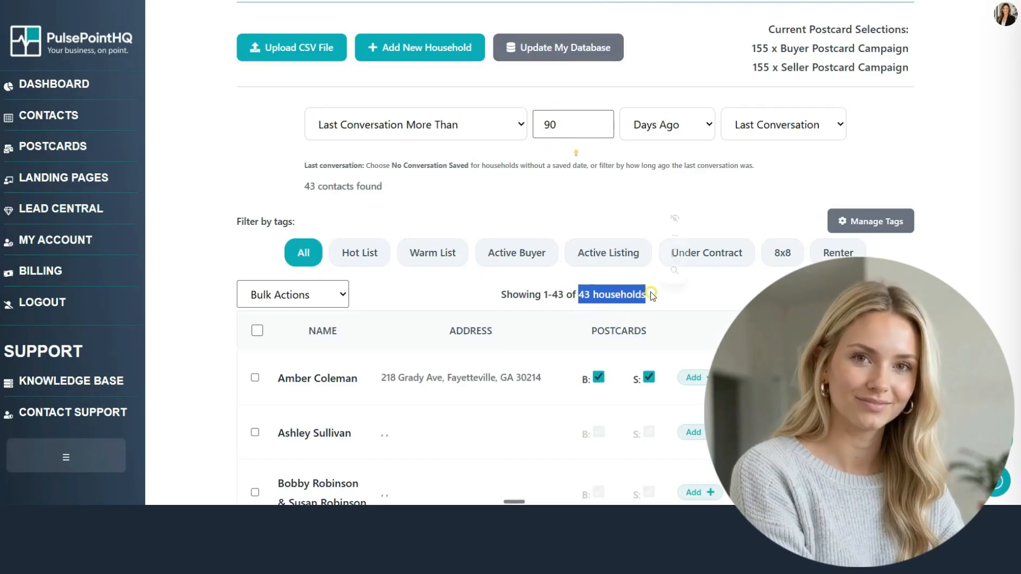
pyautogui.click(672, 307)
# Step: Turn on Update My Database and show households missing a mailing address
pyautogui.click(584, 51)
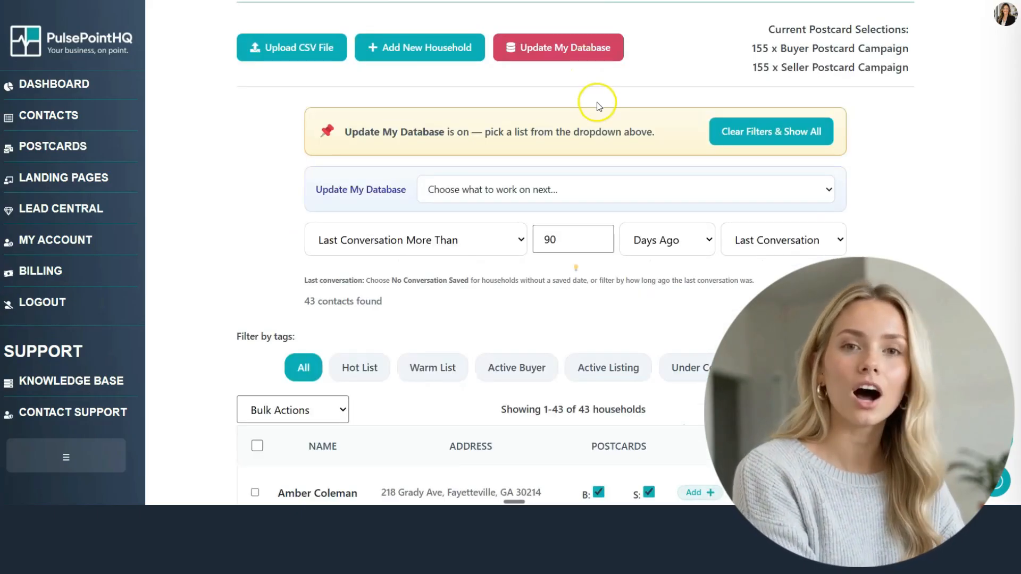
pyautogui.click(639, 193)
pyautogui.click(583, 289)
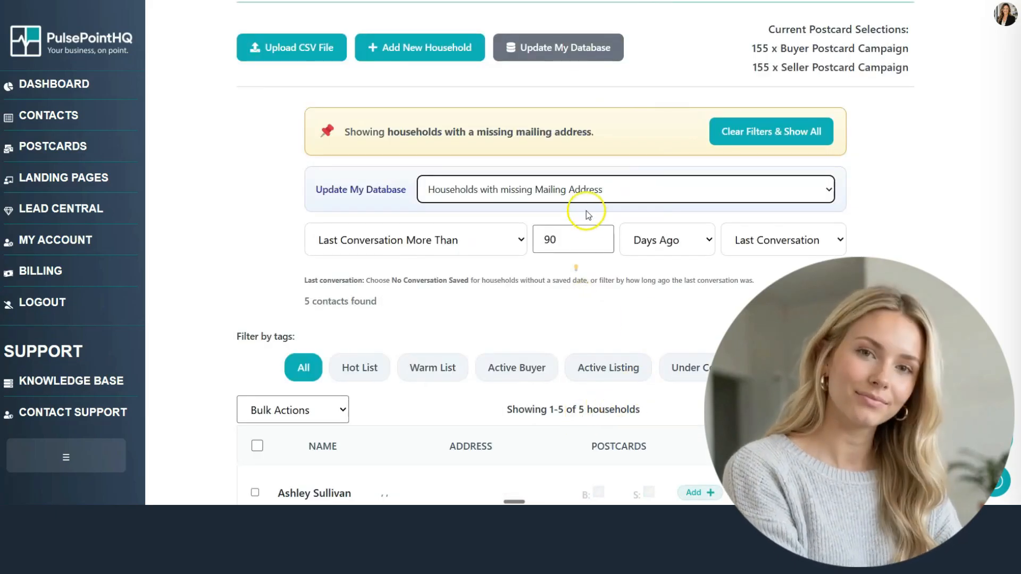
# Step: Step through the clean-up views for contacts missing a phone, an email and a birthday
pyautogui.click(588, 199)
pyautogui.click(564, 305)
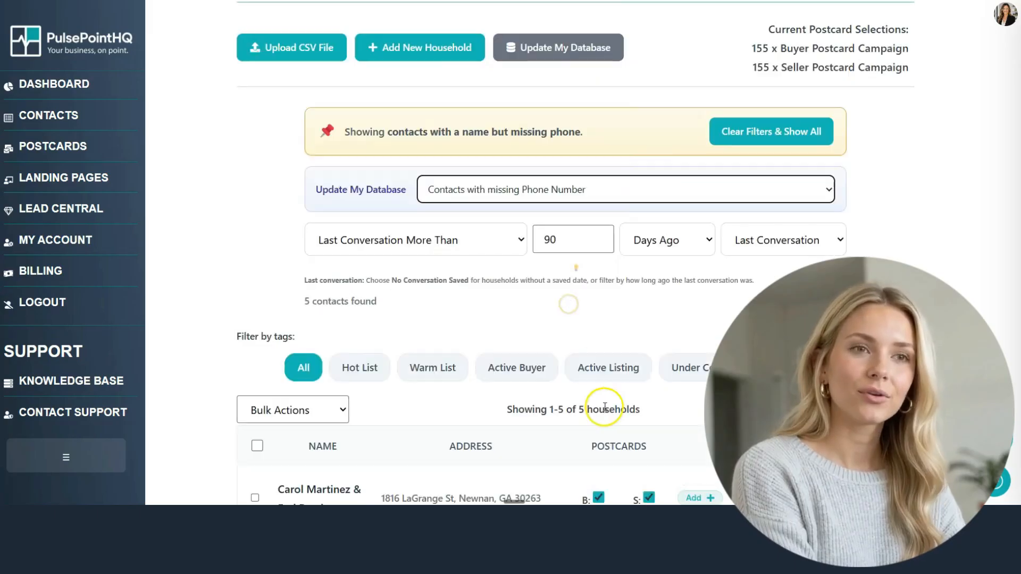
pyautogui.scroll(-1, 604, 406)
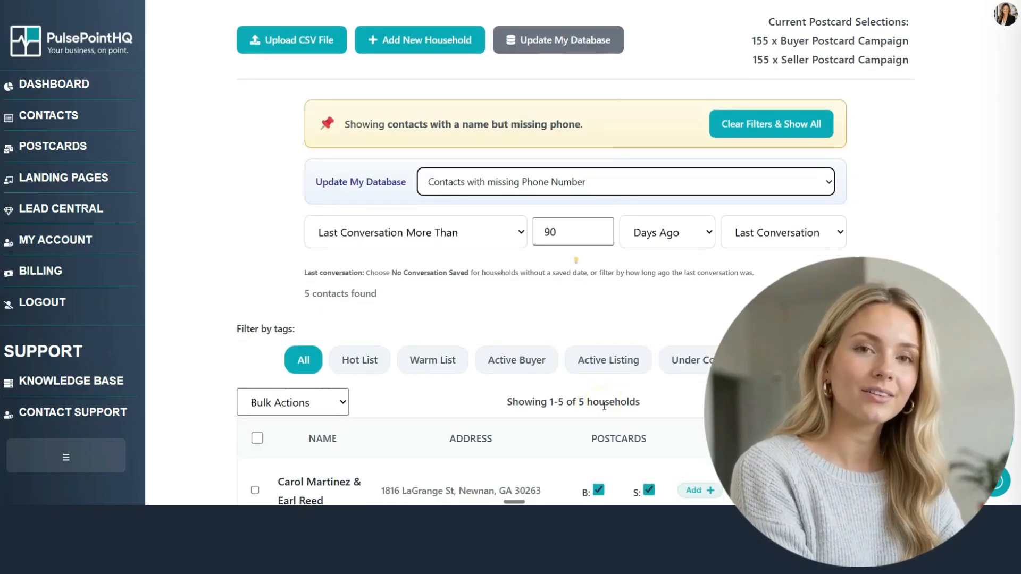
pyautogui.click(601, 140)
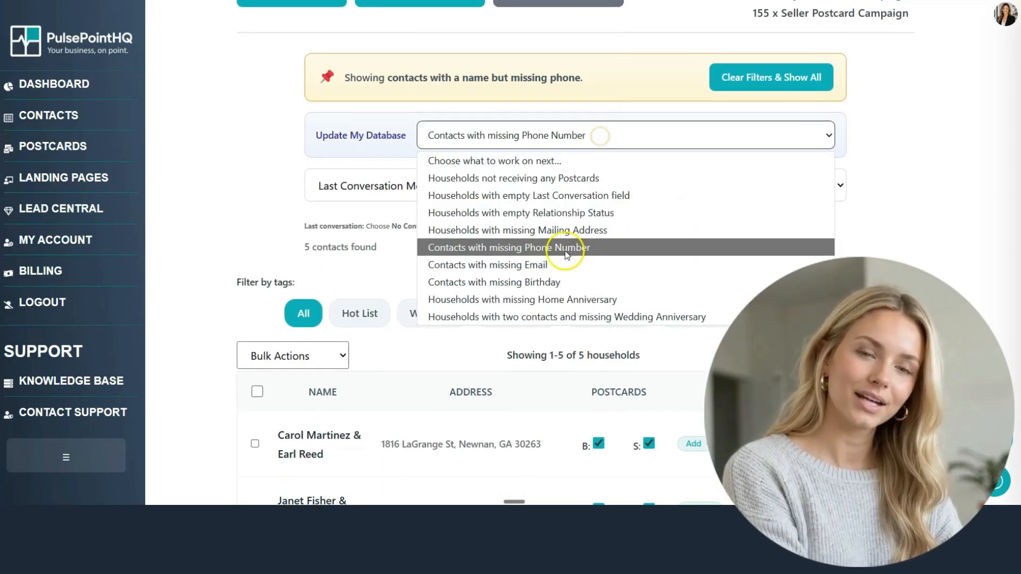
pyautogui.click(564, 261)
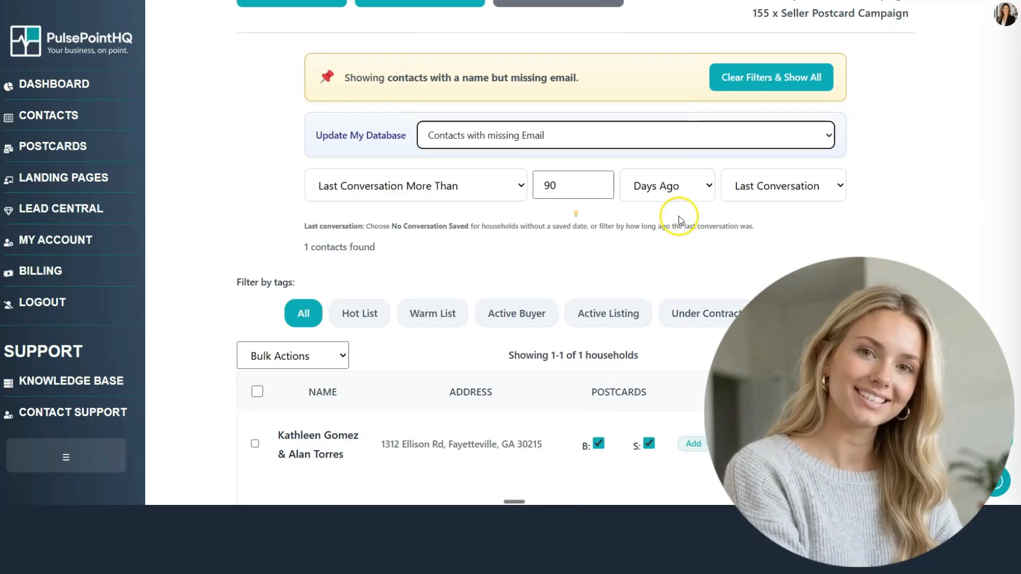
pyautogui.click(686, 136)
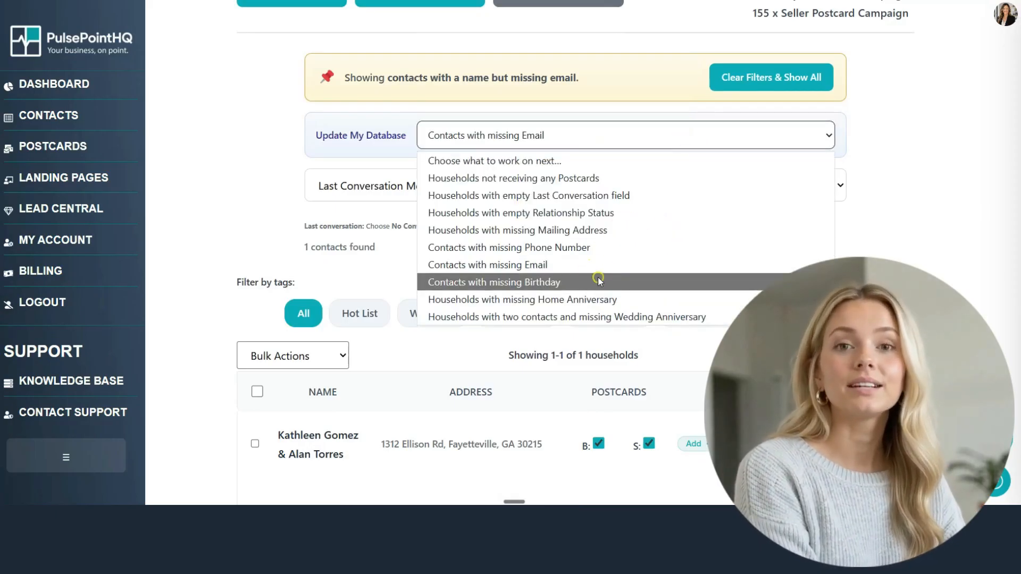
pyautogui.click(597, 280)
# Step: Show the 14 two-contact households missing a wedding anniversary, then clear all filters
pyautogui.click(634, 145)
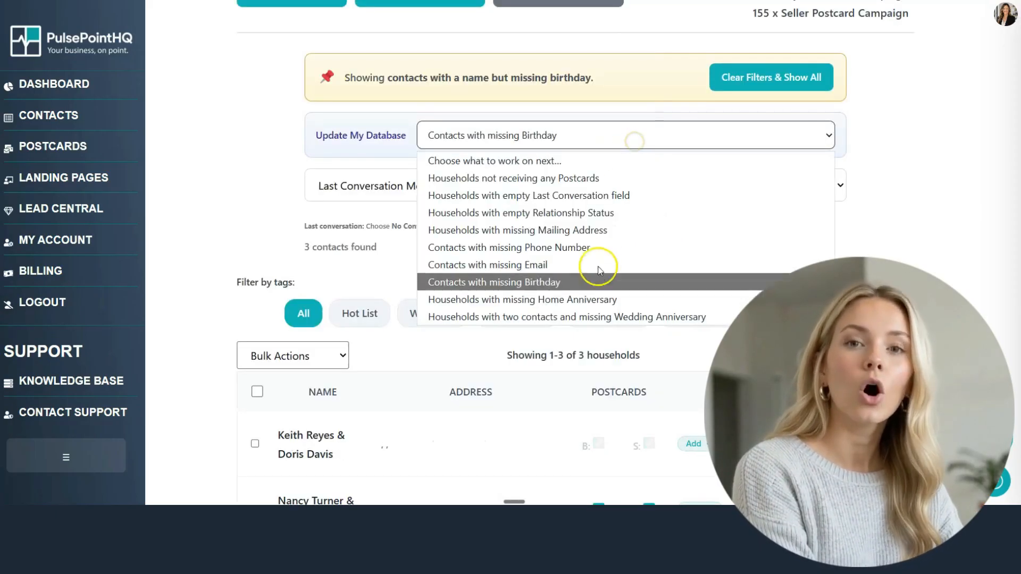
pyautogui.click(586, 315)
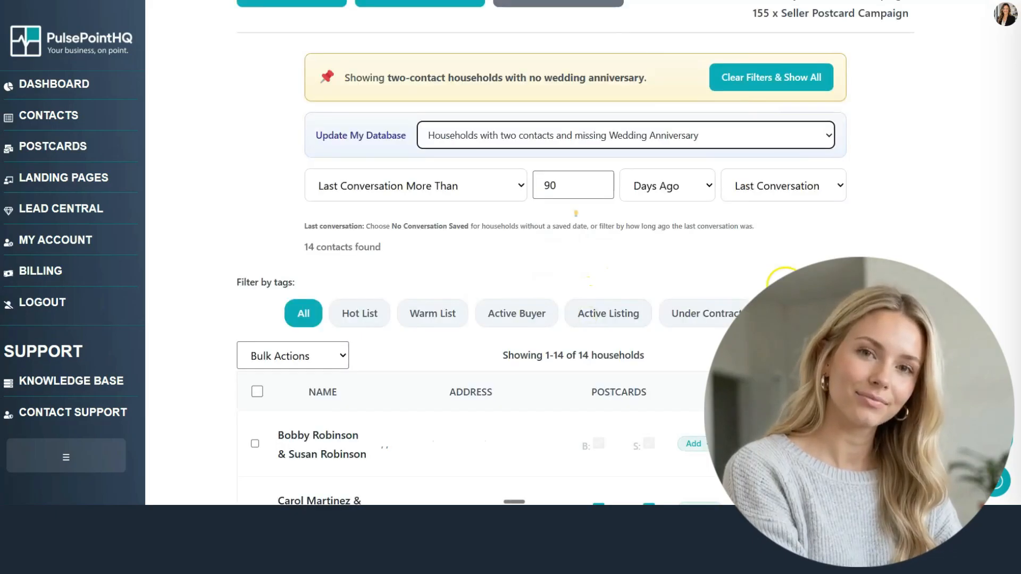
pyautogui.click(690, 137)
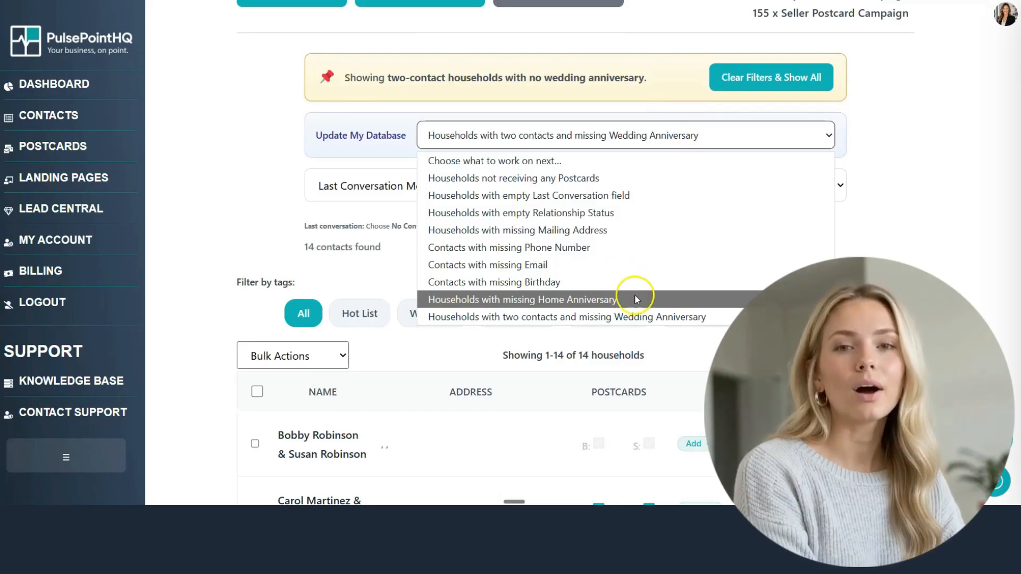
pyautogui.click(901, 225)
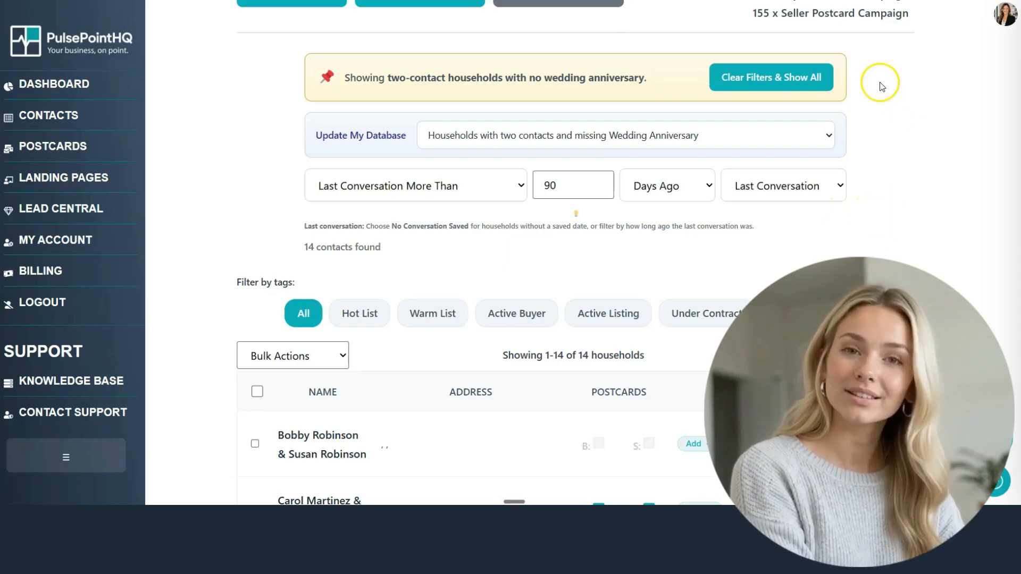
pyautogui.click(816, 77)
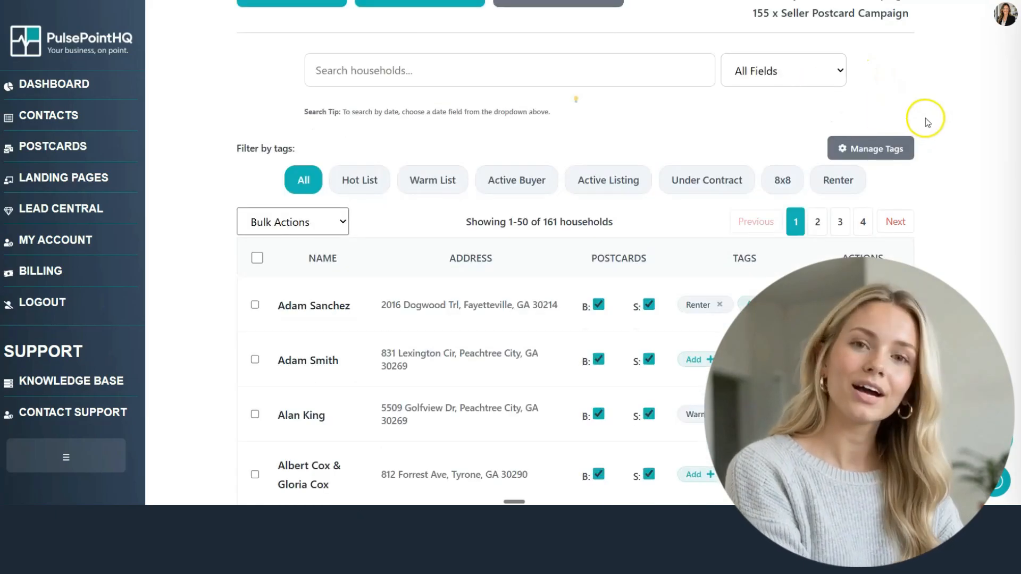
# Step: Add a new household whose first contact is entered by full name and marked female
pyautogui.scroll(2, 980, 228)
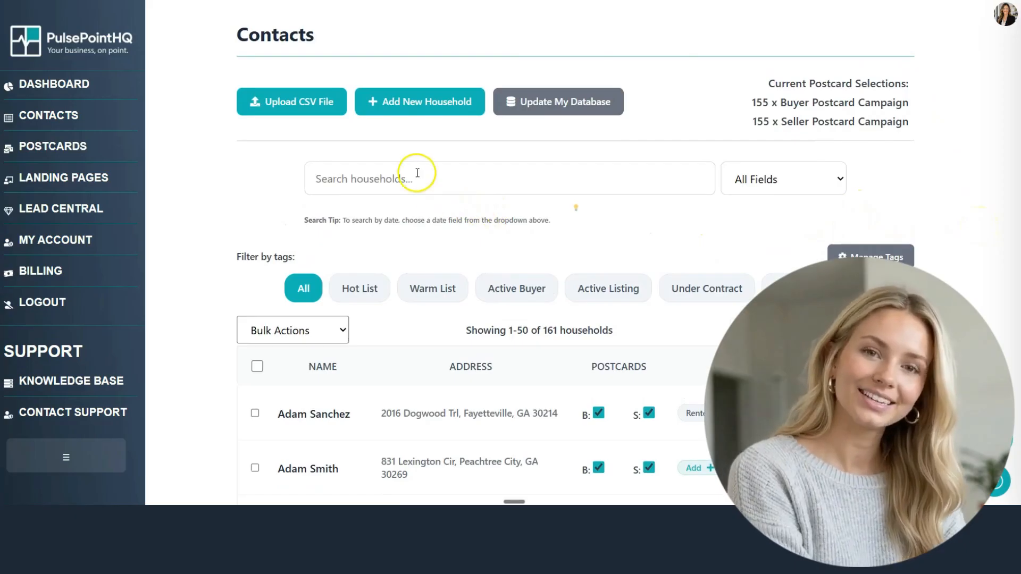
pyautogui.click(407, 113)
pyautogui.click(362, 128)
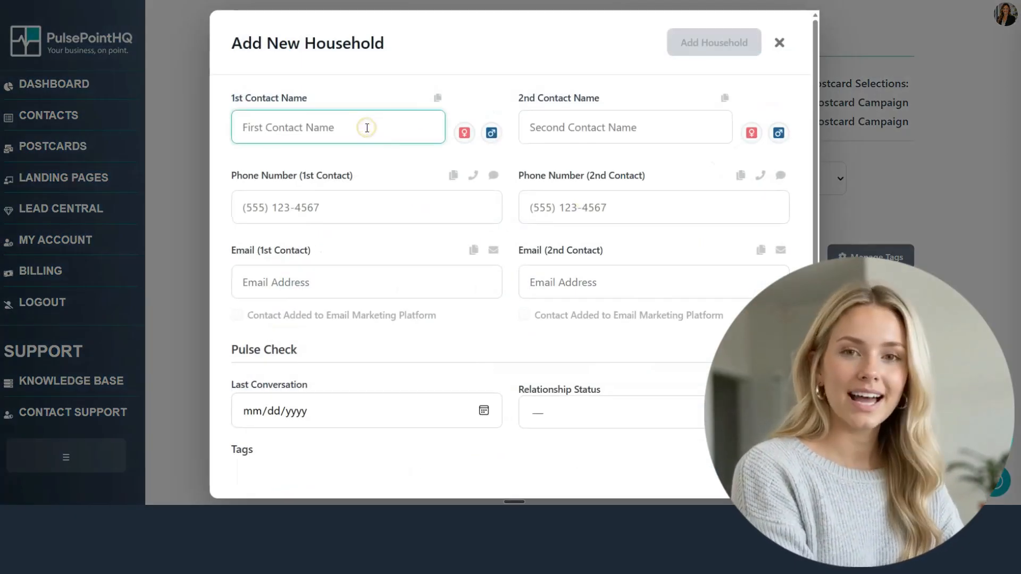
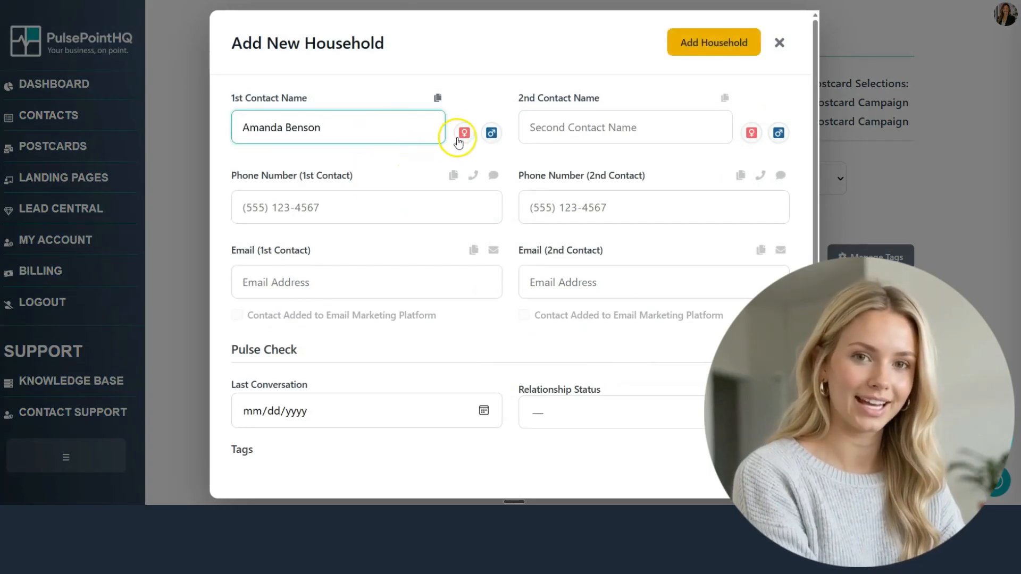
pyautogui.click(465, 133)
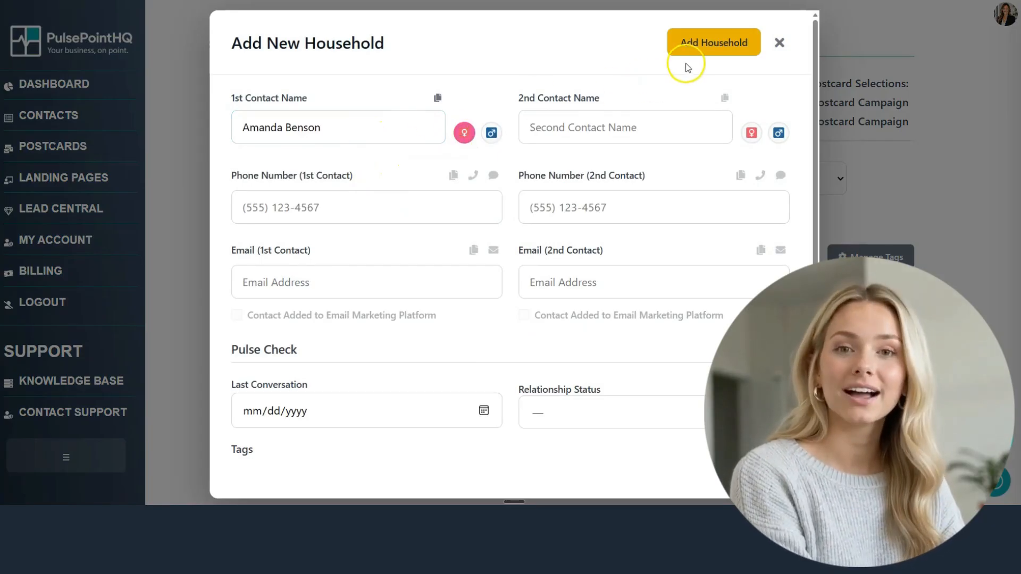
pyautogui.click(696, 43)
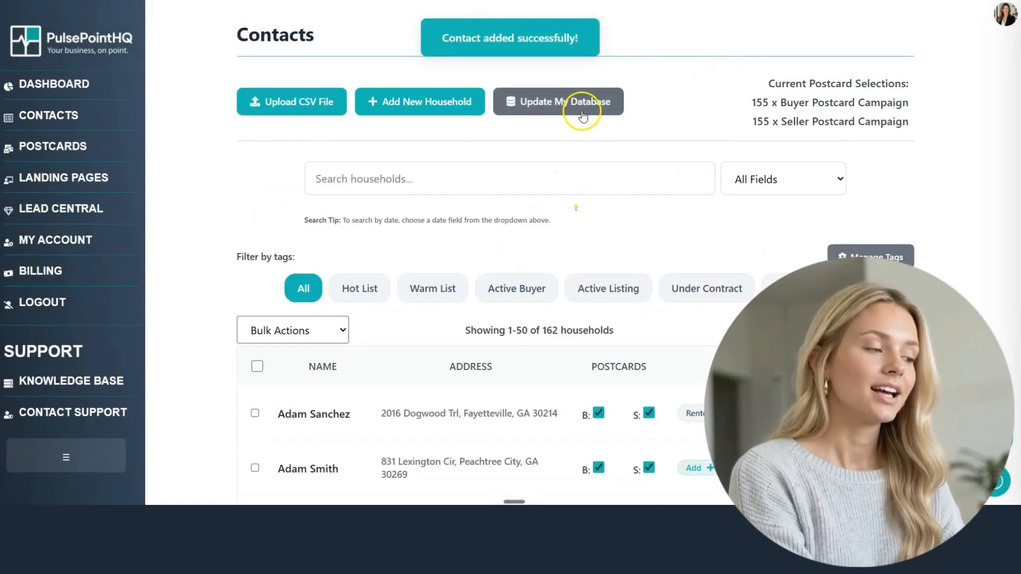
pyautogui.click(578, 104)
pyautogui.click(739, 243)
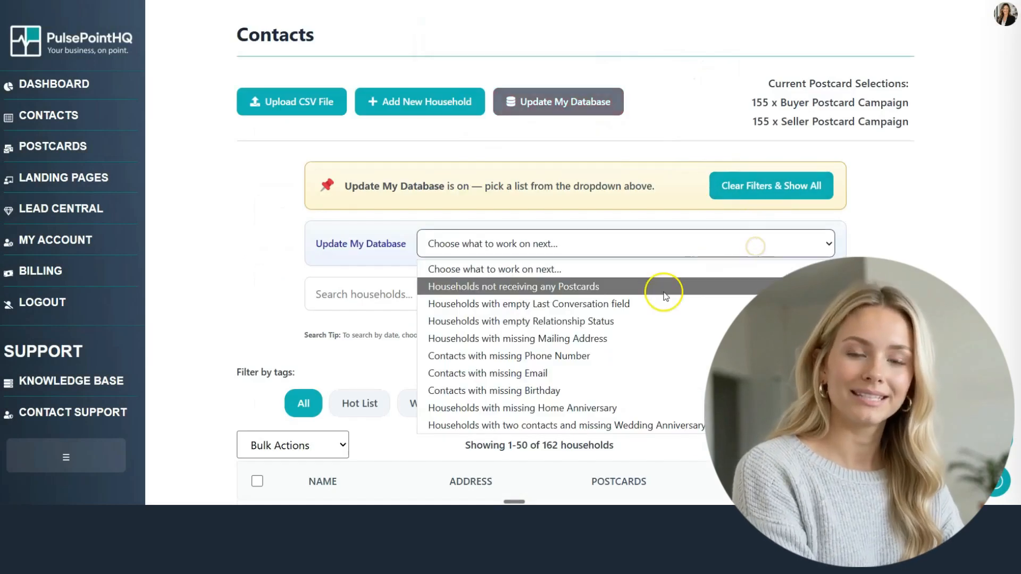
pyautogui.click(588, 354)
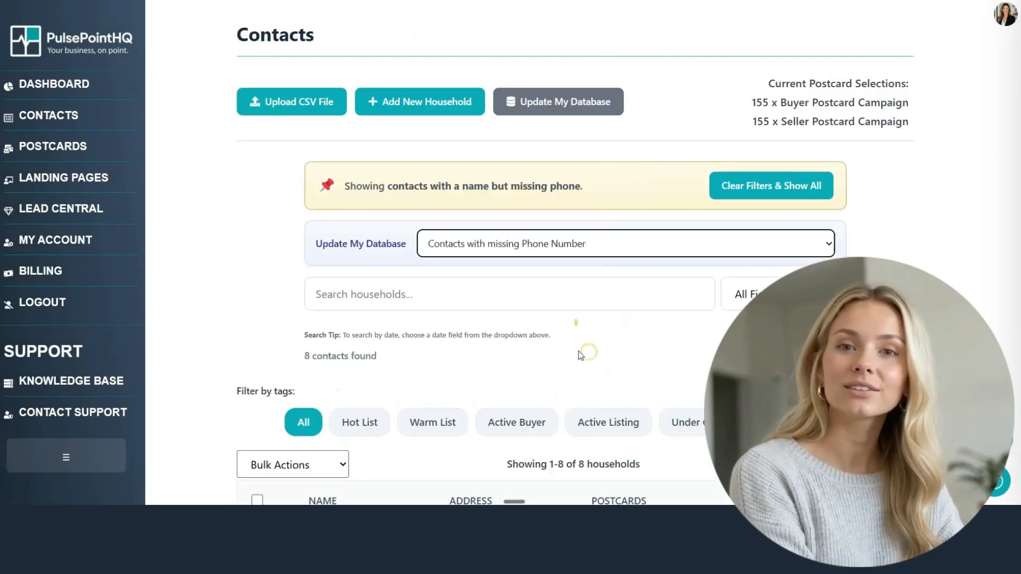
pyautogui.scroll(-4, 301, 331)
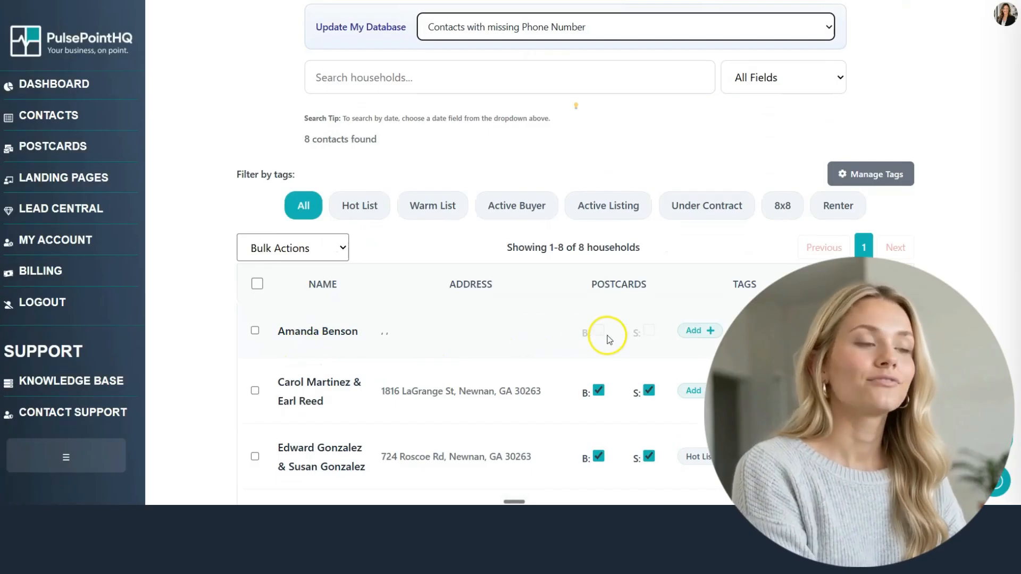
pyautogui.scroll(1, 980, 188)
pyautogui.scroll(3, 978, 186)
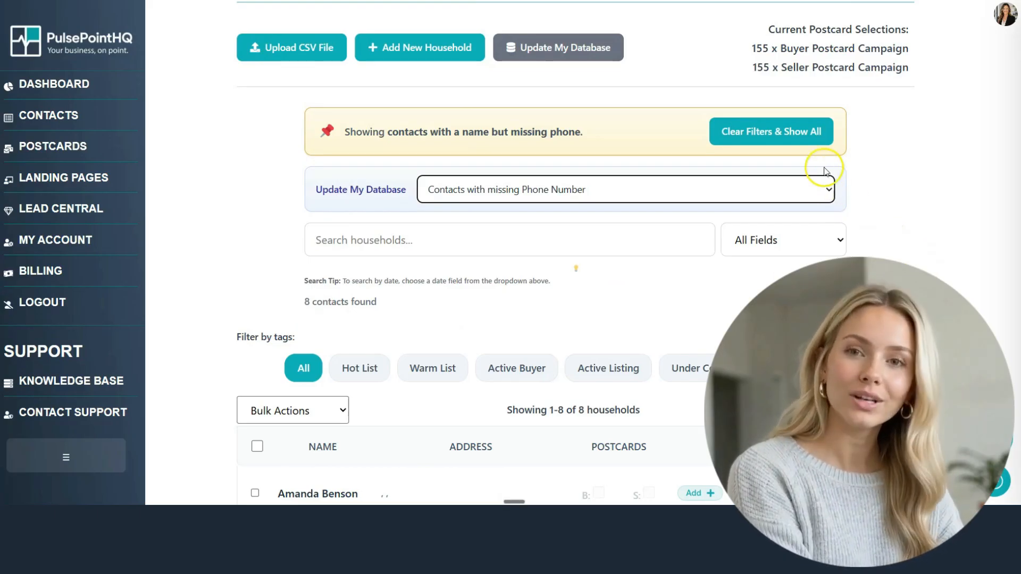
pyautogui.click(803, 131)
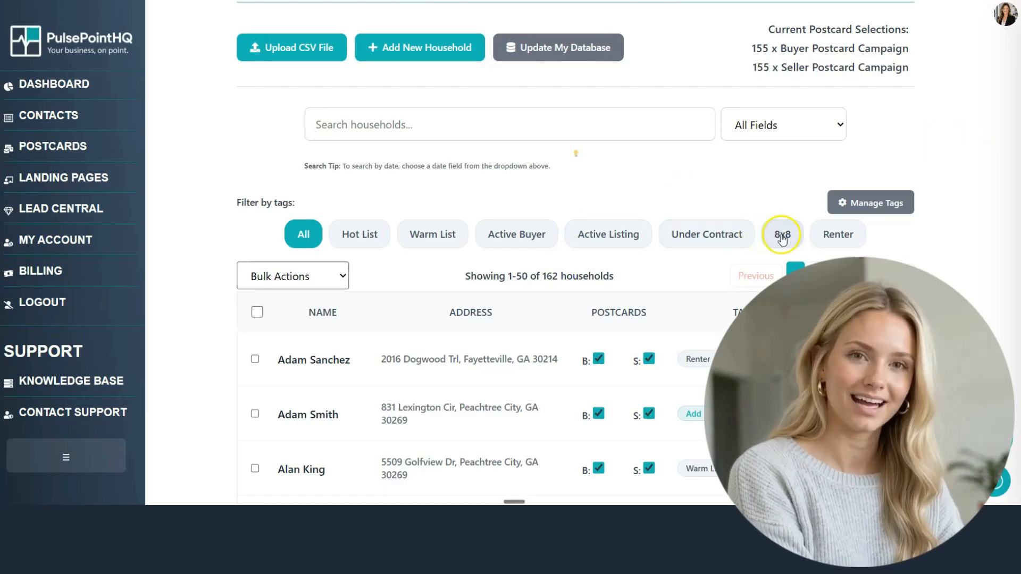
pyautogui.scroll(-4, 927, 261)
# Step: Set the third household's relationship status to the not-applicable option and save it
pyautogui.scroll(-1, 927, 262)
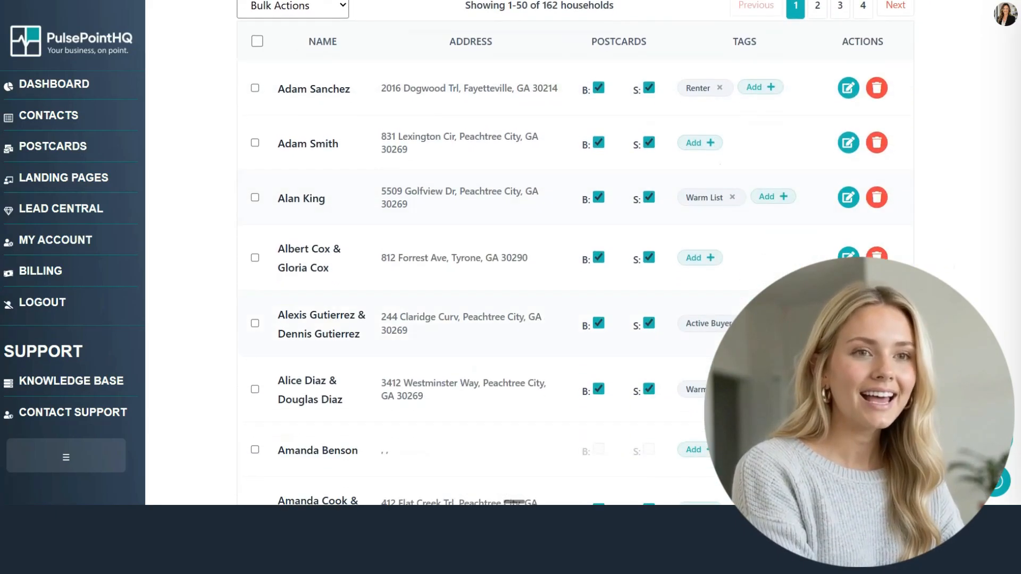
pyautogui.click(847, 197)
pyautogui.click(611, 405)
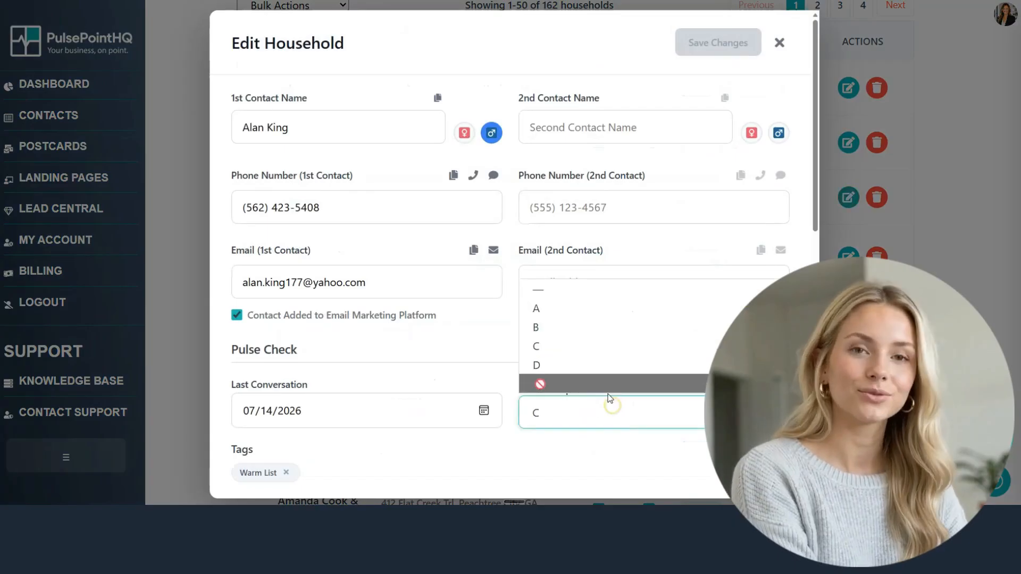
pyautogui.click(601, 379)
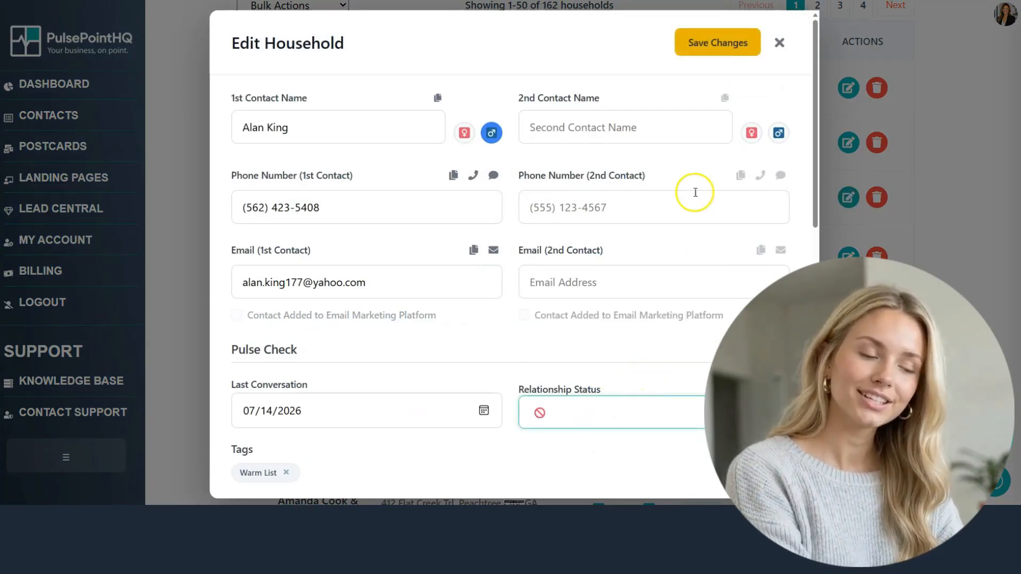
pyautogui.click(723, 43)
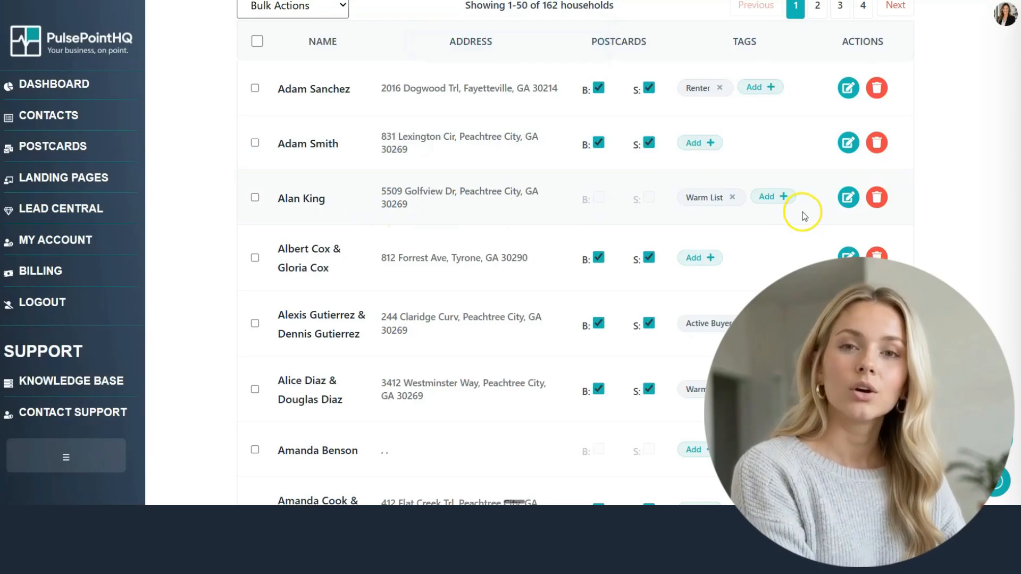
# Step: Reopen the same household and save its relationship status as C
pyautogui.click(848, 197)
pyautogui.scroll(-5, 473, 373)
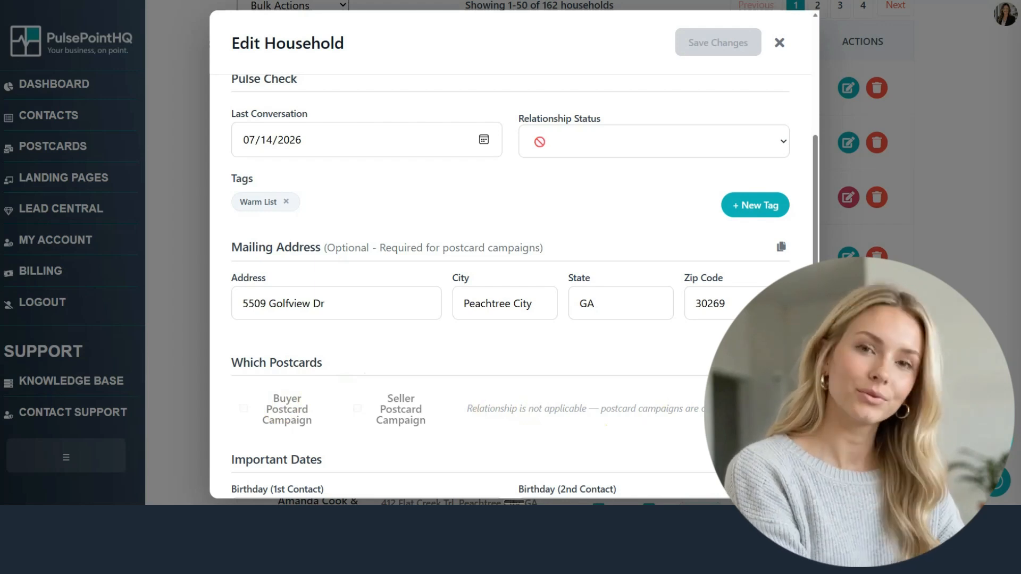
pyautogui.scroll(1, 525, 286)
pyautogui.scroll(1, 645, 262)
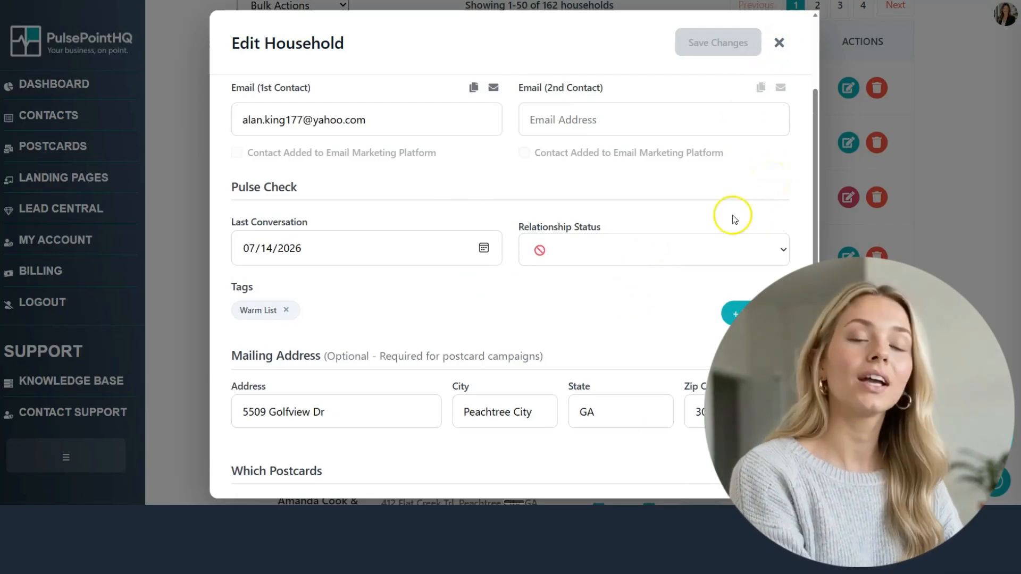
pyautogui.click(694, 253)
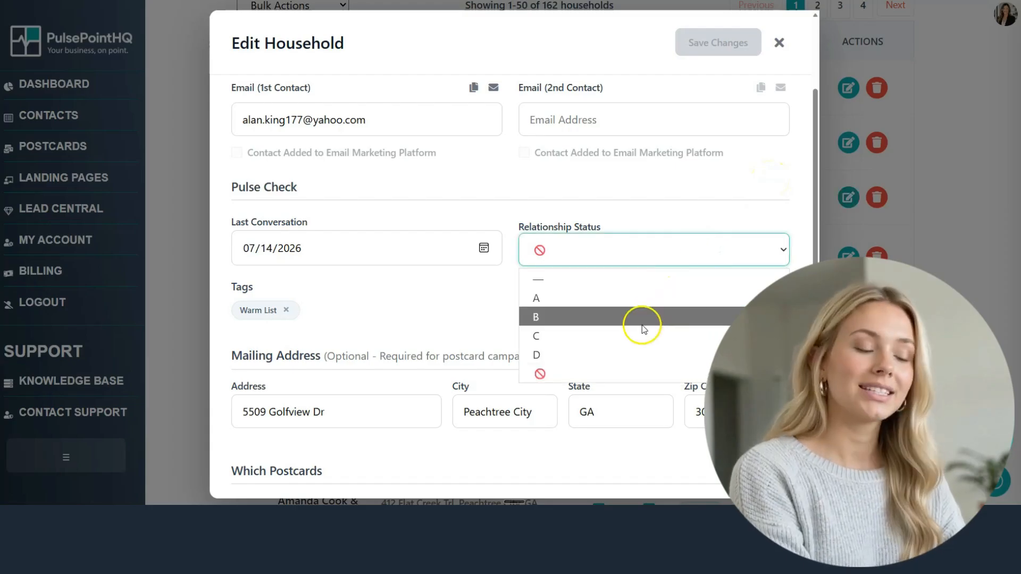
pyautogui.click(637, 331)
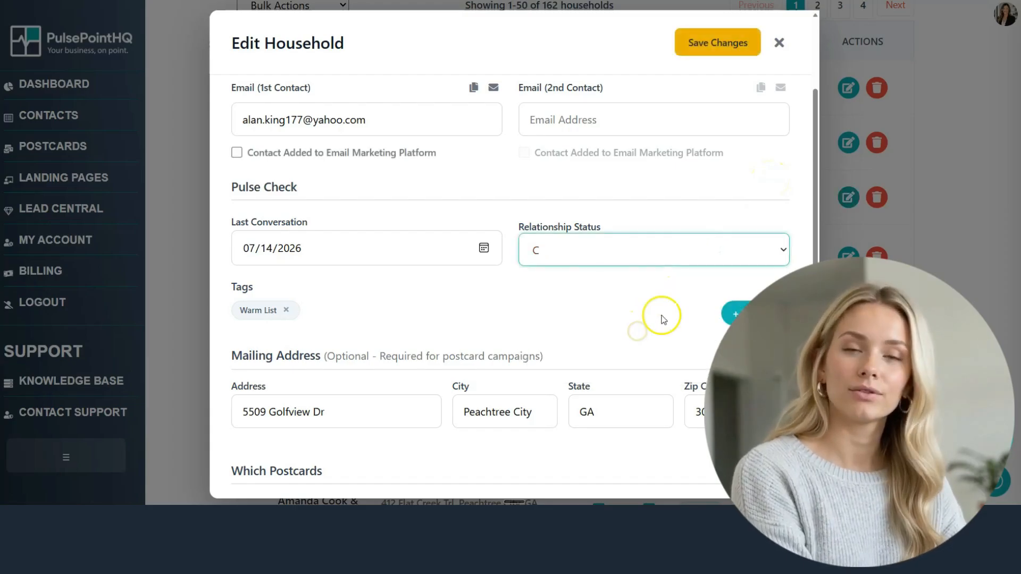
pyautogui.click(722, 50)
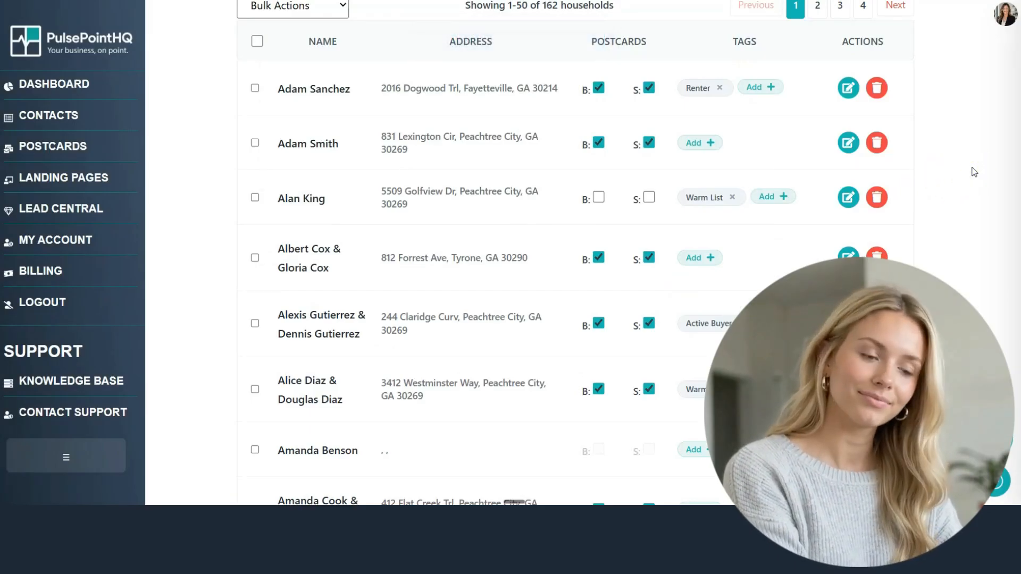
pyautogui.scroll(4, 656, 213)
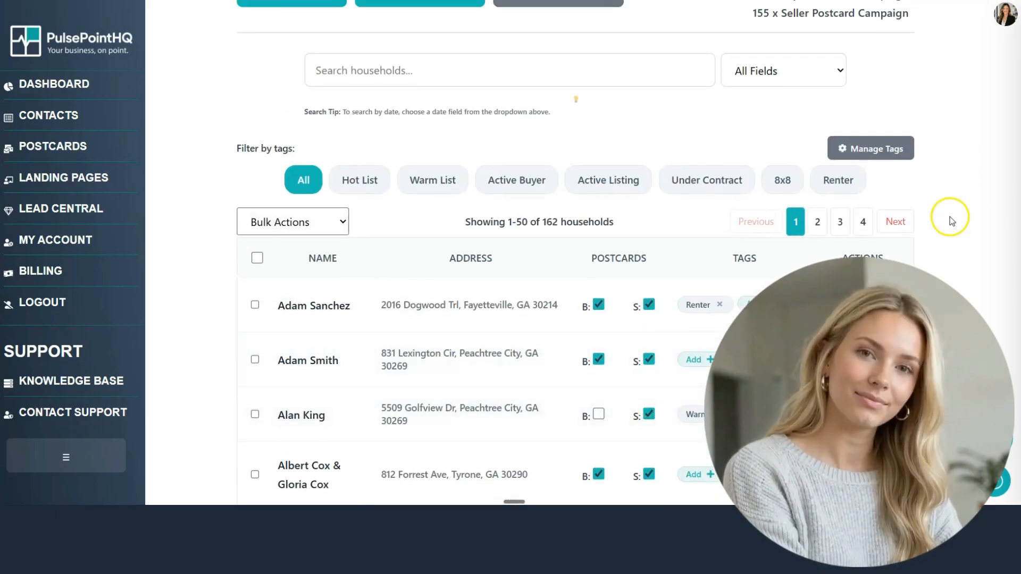
# Step: Tick the third household's B: postcard box to add it to the Buyer campaign
pyautogui.click(598, 413)
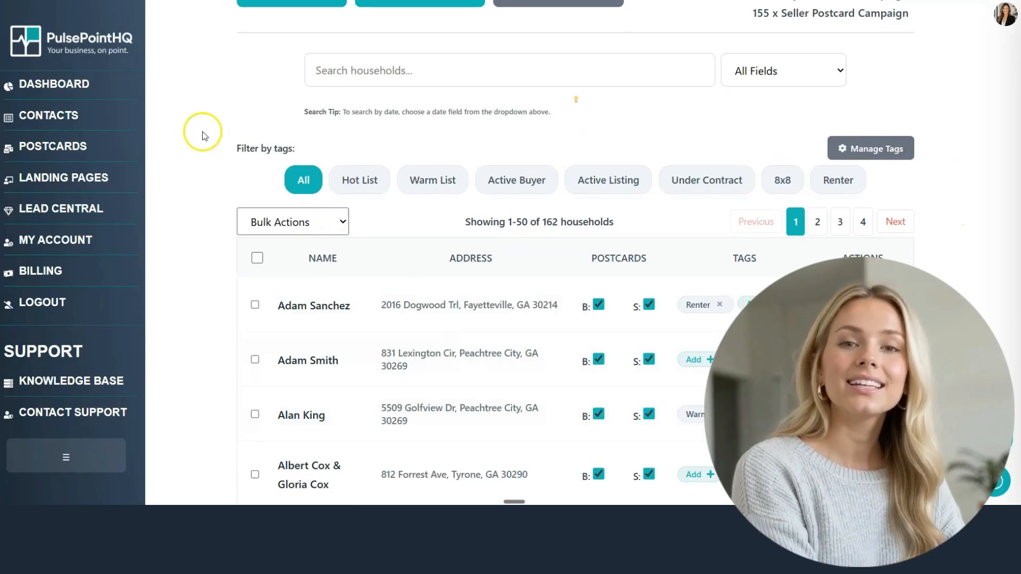
pyautogui.scroll(1, 201, 134)
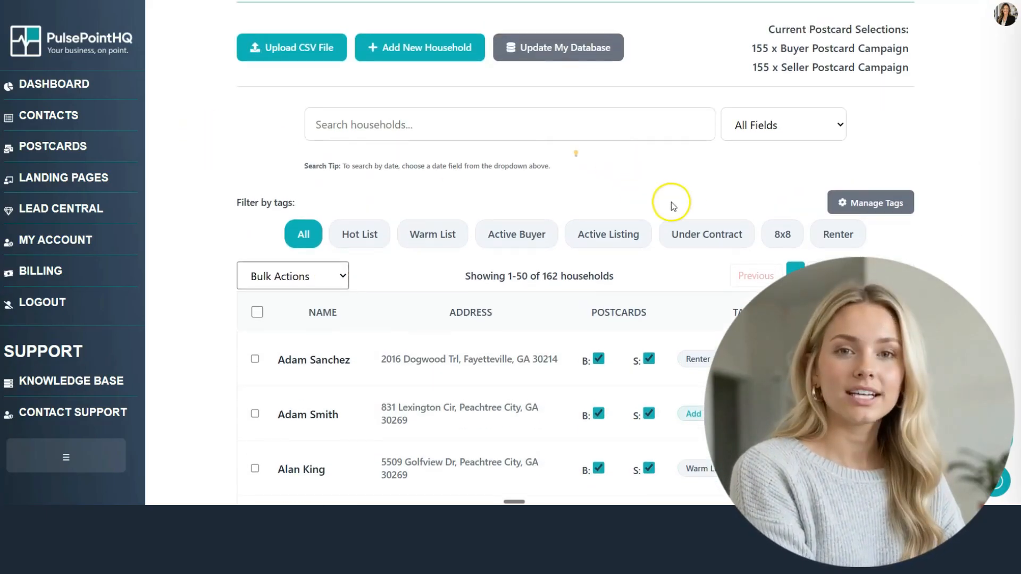
pyautogui.click(828, 127)
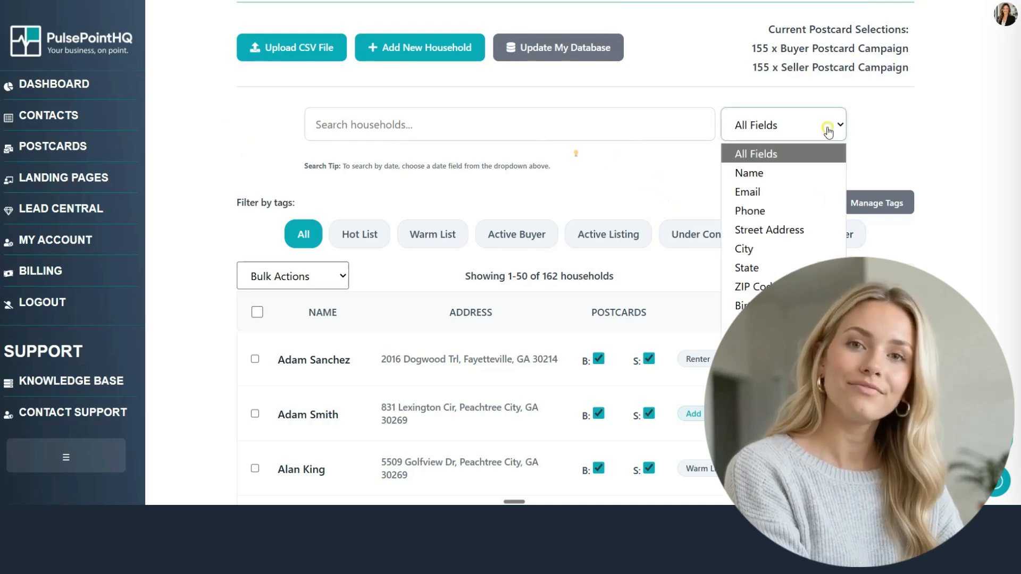
pyautogui.click(805, 154)
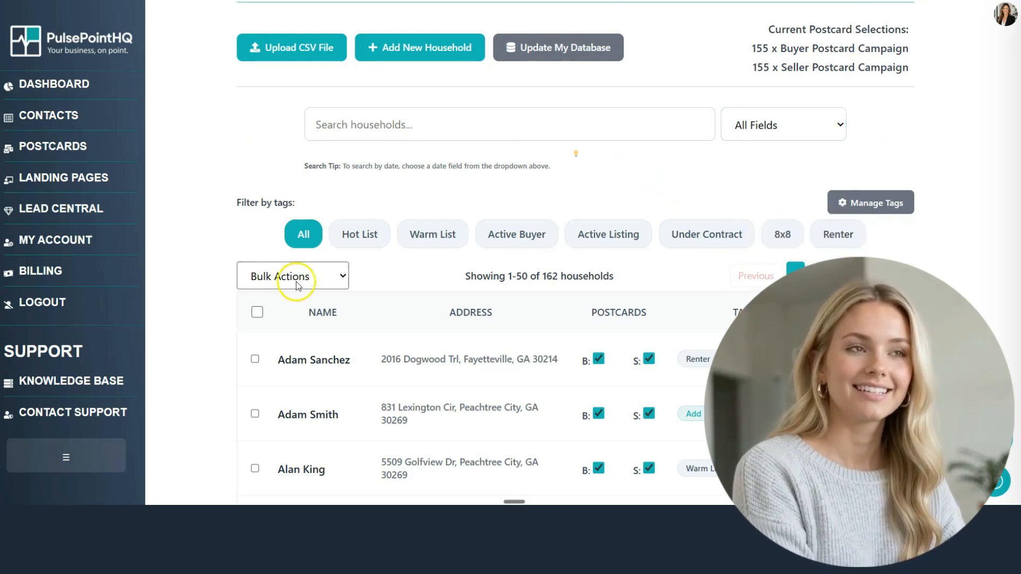
pyautogui.click(257, 312)
# Step: Select all 162 households and start a bulk Export Contacts
pyautogui.click(638, 310)
pyautogui.click(330, 281)
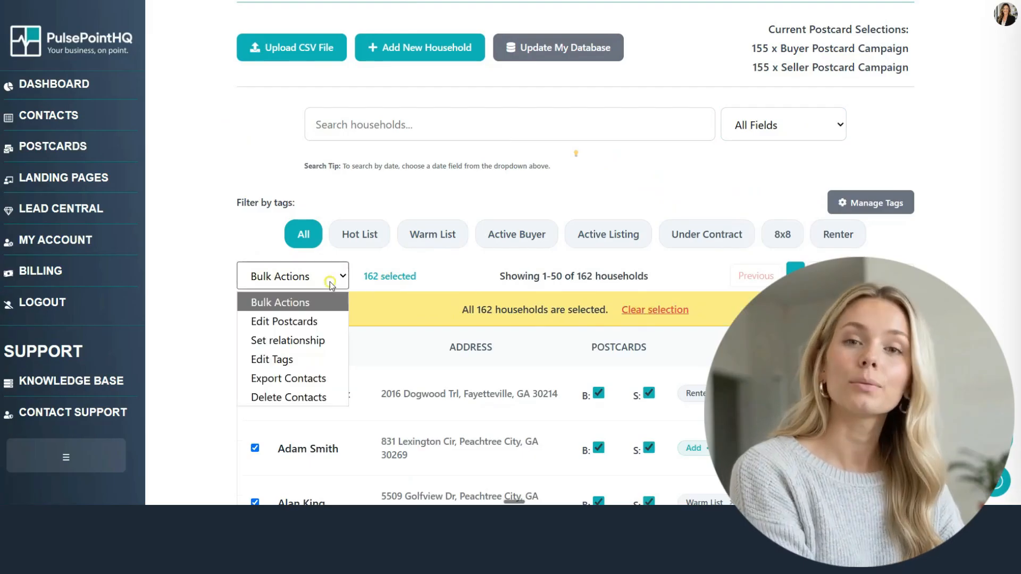
pyautogui.click(290, 376)
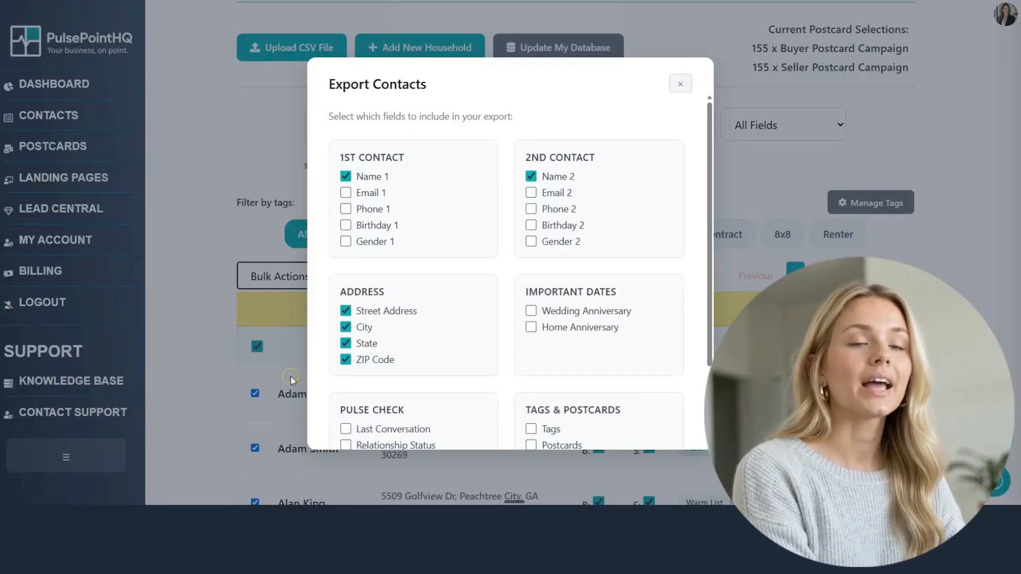
# Step: Export emails, phones, birthdays, gender, anniversaries, last conversation, relationship status and tags to CSV
pyautogui.click(345, 193)
pyautogui.click(345, 208)
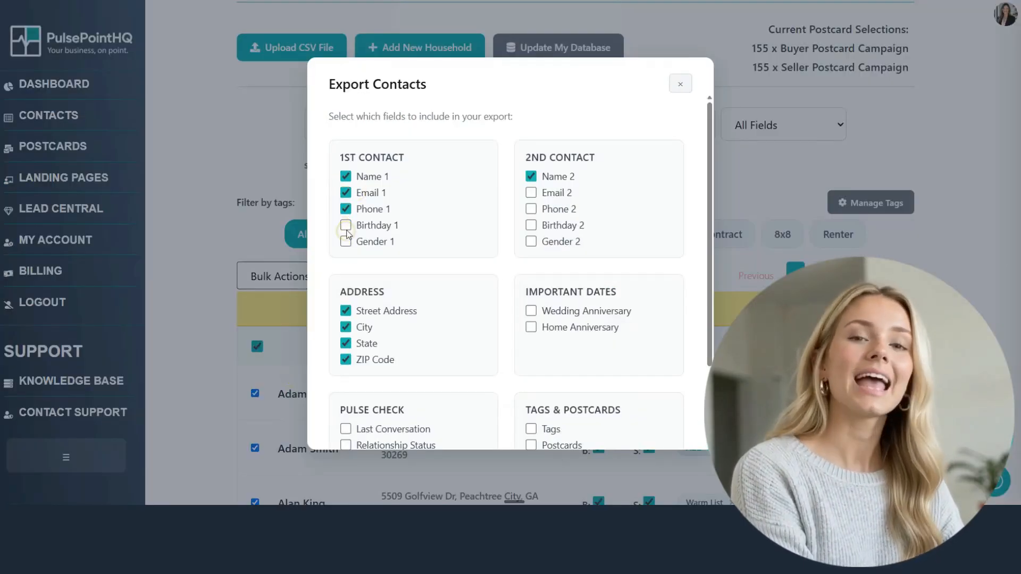
pyautogui.click(346, 226)
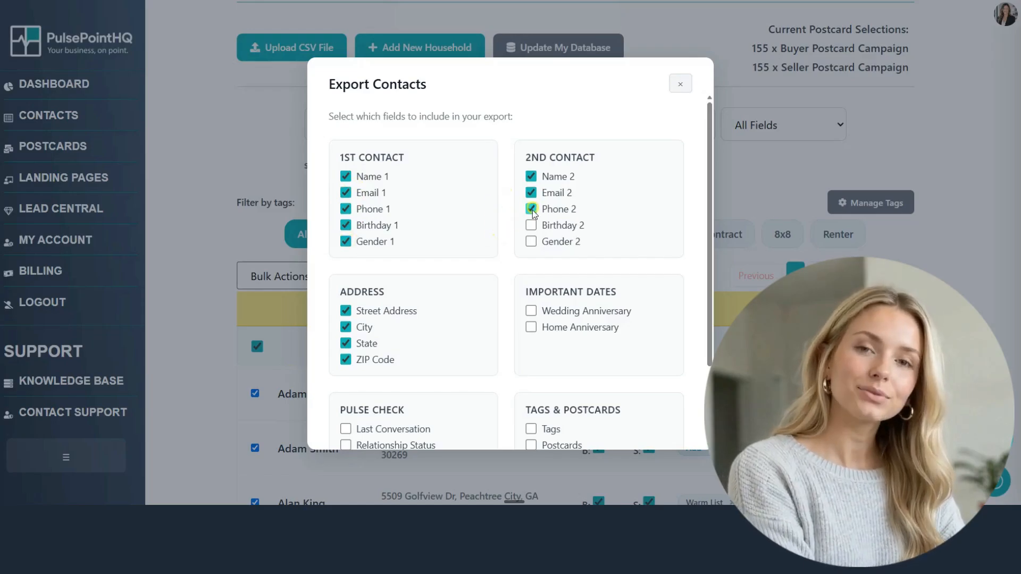
pyautogui.click(530, 241)
pyautogui.click(531, 310)
pyautogui.click(530, 327)
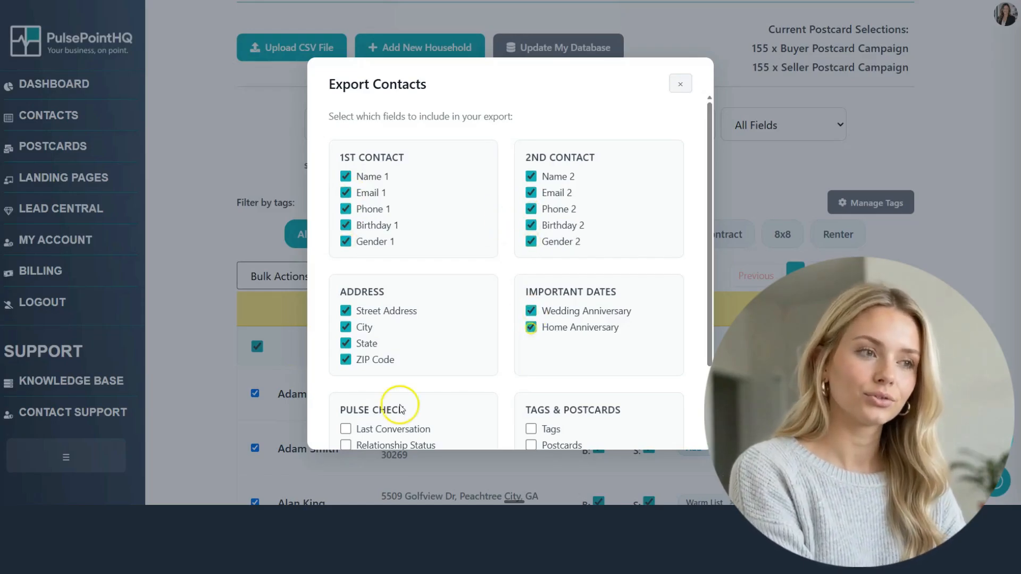
pyautogui.scroll(-2, 367, 357)
pyautogui.click(346, 330)
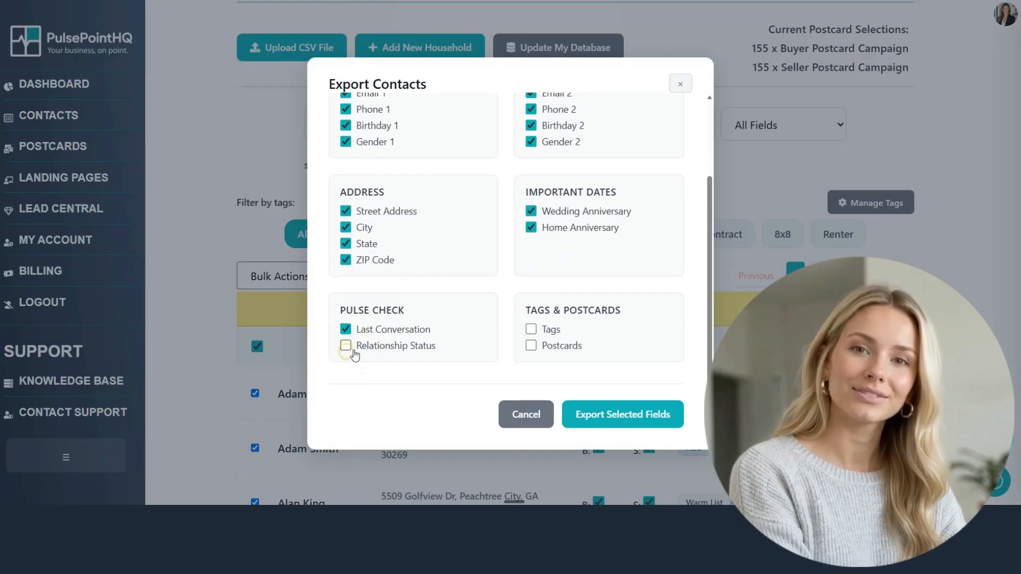
pyautogui.click(346, 346)
pyautogui.click(530, 330)
pyautogui.click(579, 414)
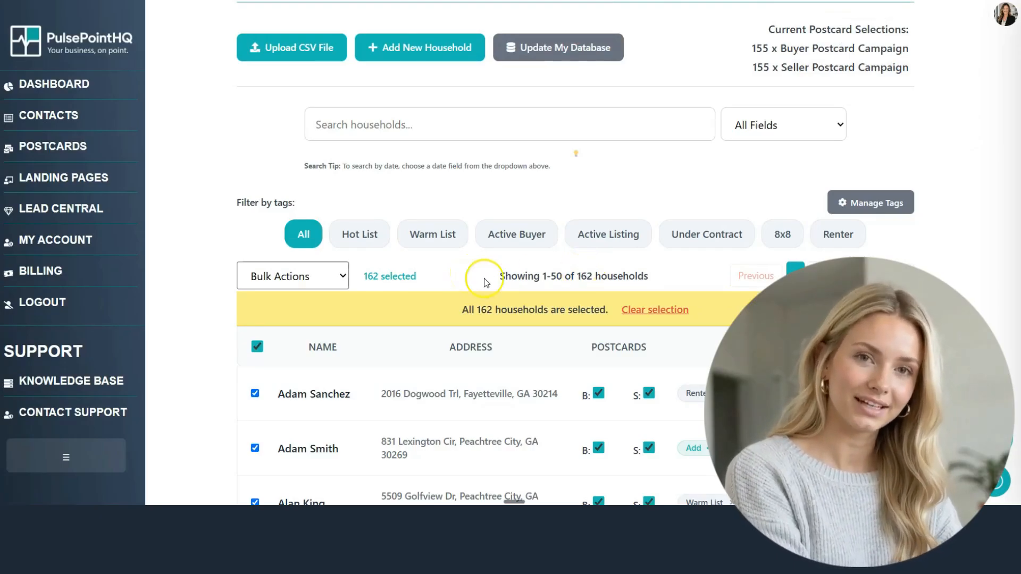
pyautogui.click(655, 316)
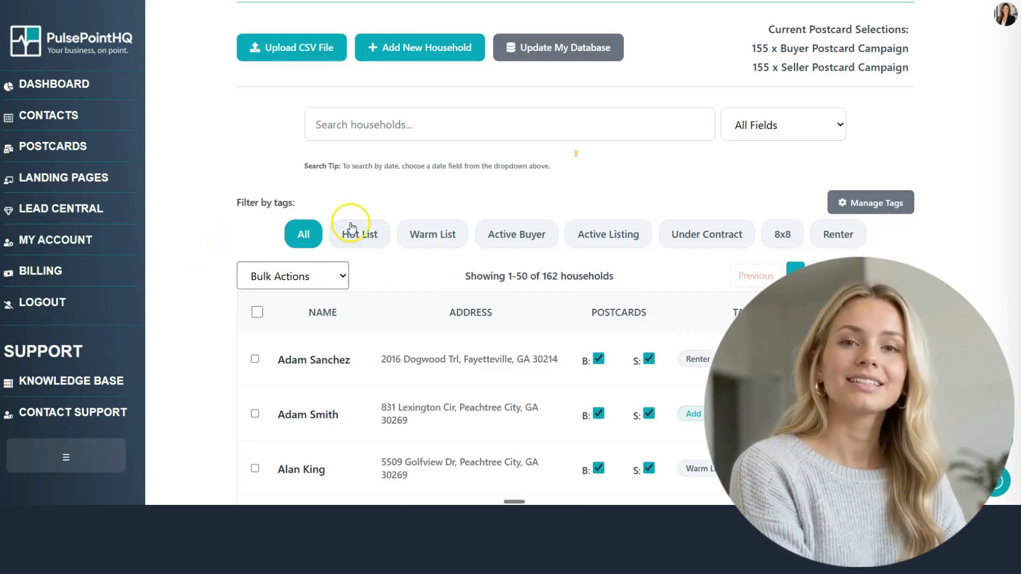
# Step: Filter to Hot List and Warm List tags and select all 36 households for export
pyautogui.click(828, 139)
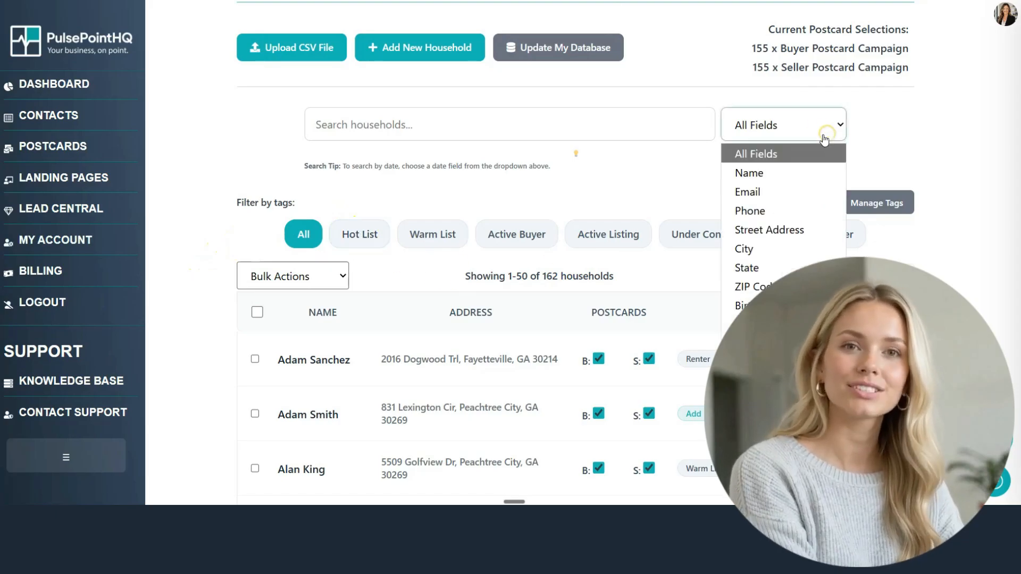
pyautogui.click(801, 153)
pyautogui.click(350, 237)
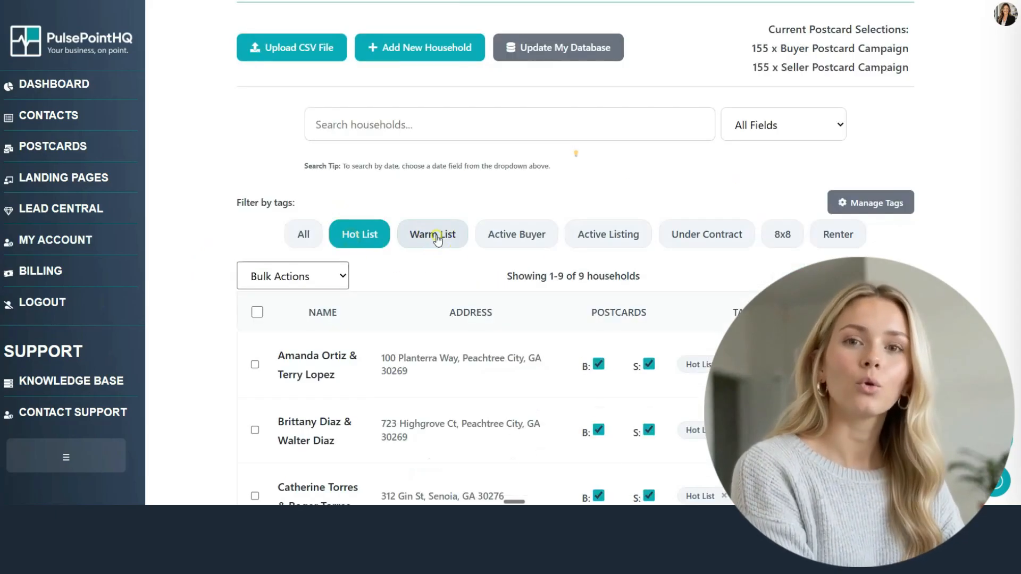
pyautogui.click(409, 239)
pyautogui.click(246, 313)
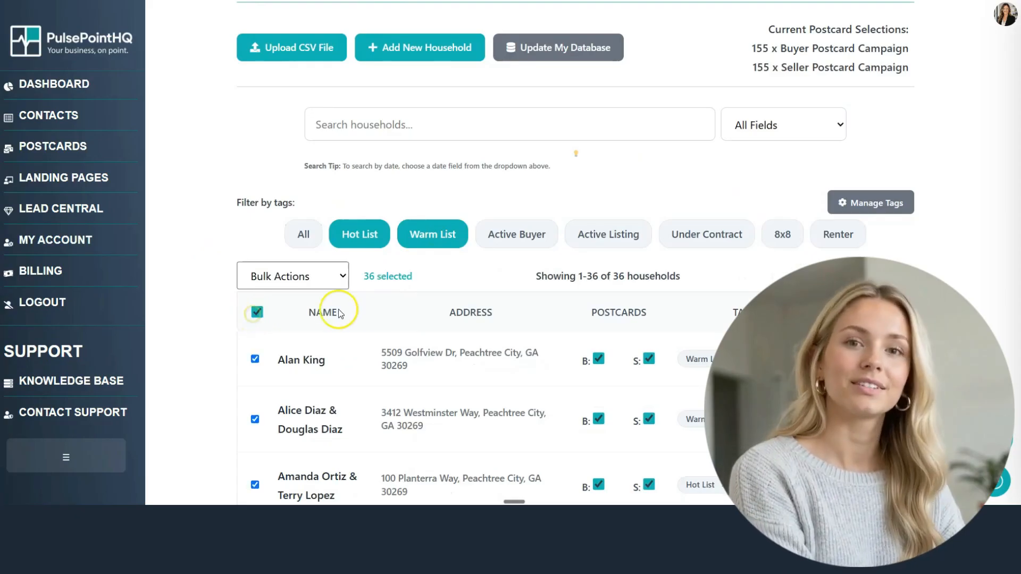
pyautogui.click(330, 282)
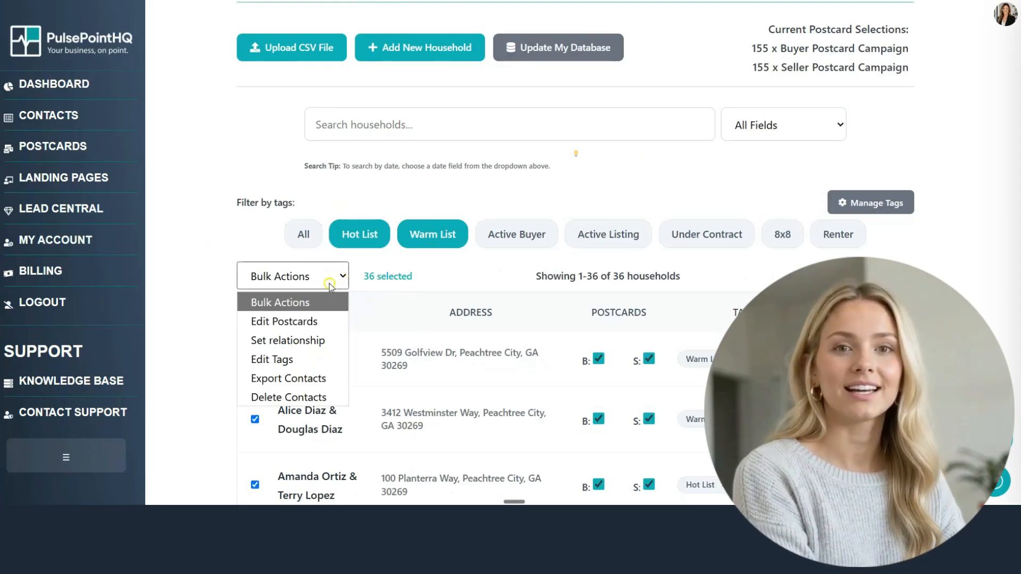
pyautogui.click(308, 374)
# Step: Export names, both phones, last conversation and tags, then open contacts-export-20260715 (2).csv
pyautogui.click(357, 210)
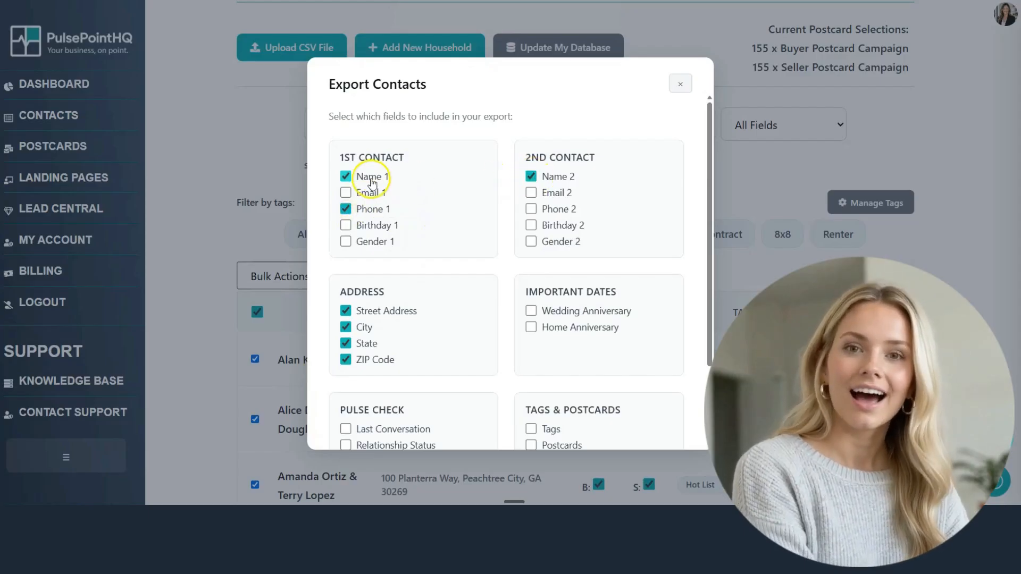
pyautogui.click(530, 209)
pyautogui.scroll(-2, 537, 298)
pyautogui.click(531, 330)
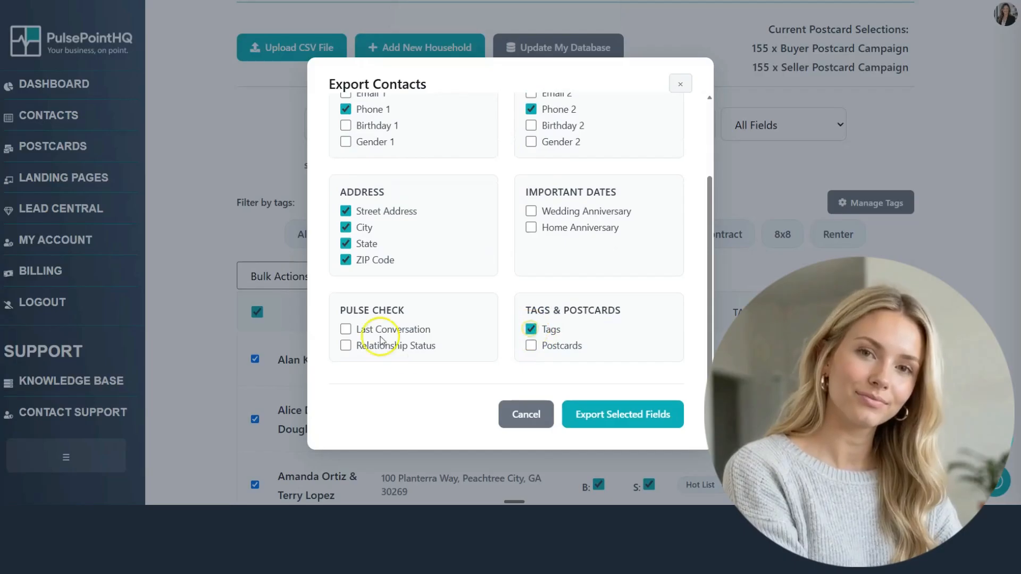
pyautogui.click(346, 330)
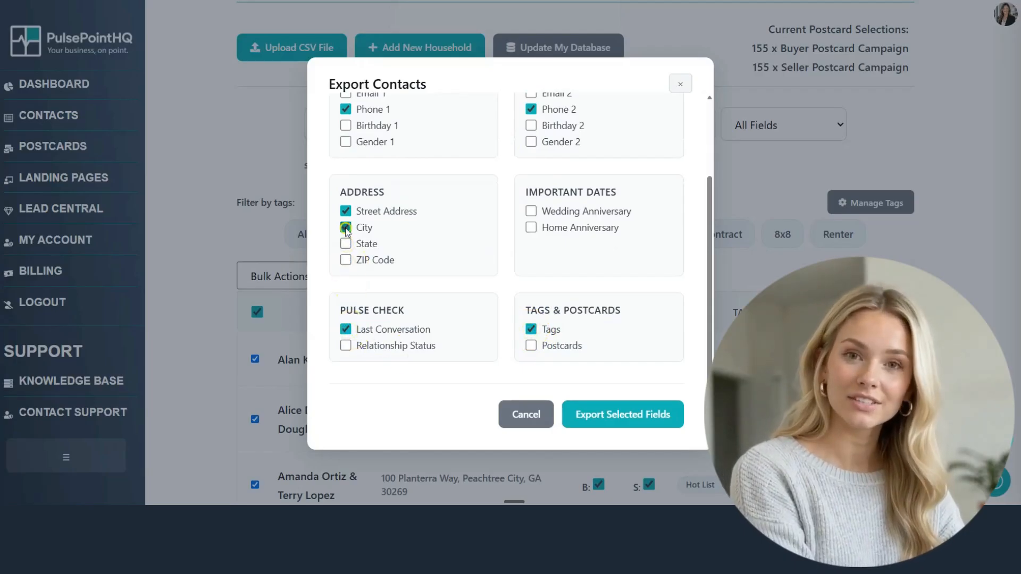
pyautogui.click(589, 412)
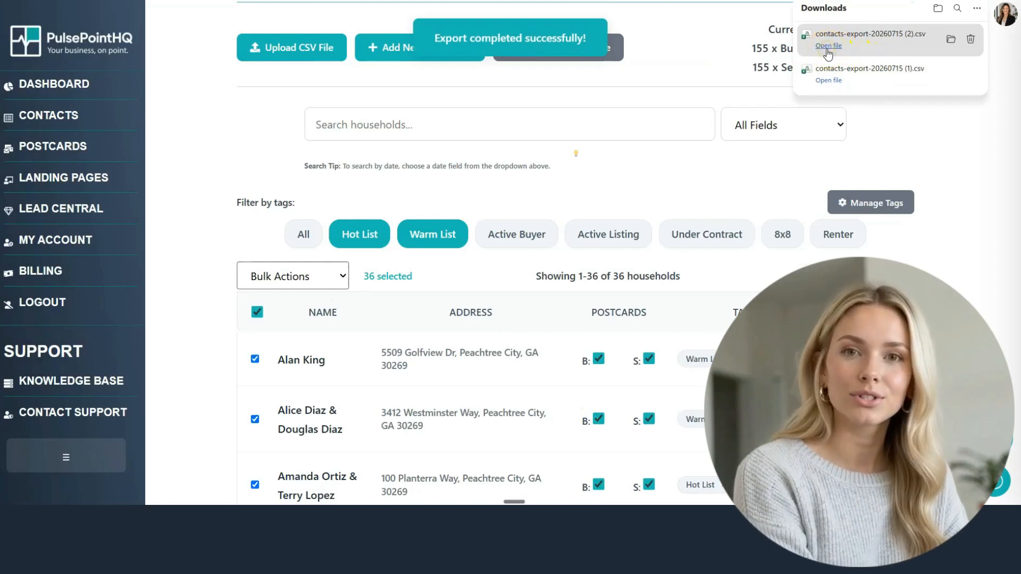
pyautogui.click(828, 45)
pyautogui.click(27, 95)
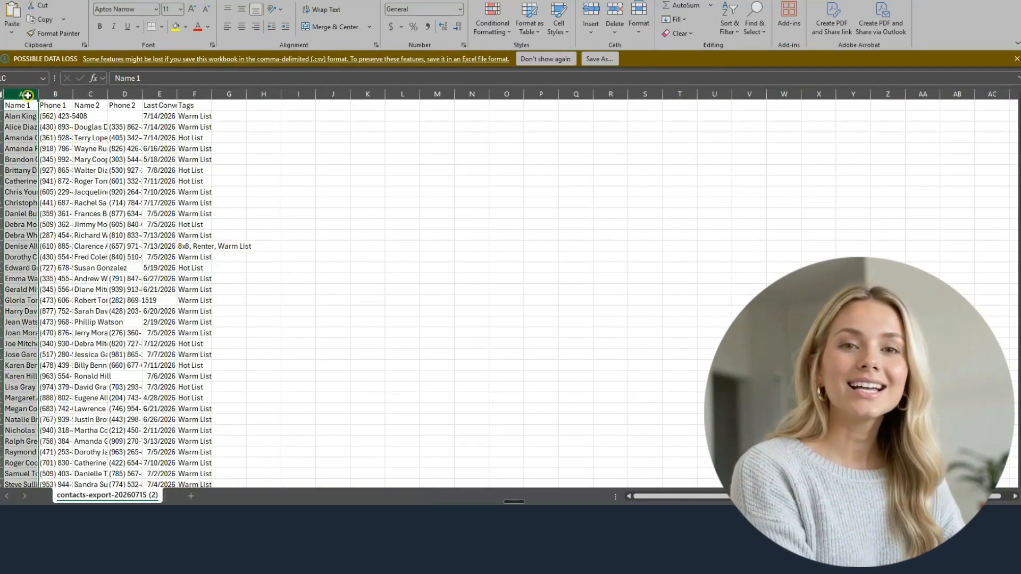
# Step: Autofit columns A–F (Phone 1 through Tags) to their contents
pyautogui.keyDown('ctrl'); pyautogui.click(53, 94); pyautogui.keyUp('ctrl')
pyautogui.keyDown('ctrl'); pyautogui.click(91, 94); pyautogui.keyUp('ctrl')
pyautogui.keyDown('ctrl'); pyautogui.click(128, 94); pyautogui.keyUp('ctrl')
pyautogui.keyDown('ctrl'); pyautogui.click(162, 94); pyautogui.keyUp('ctrl')
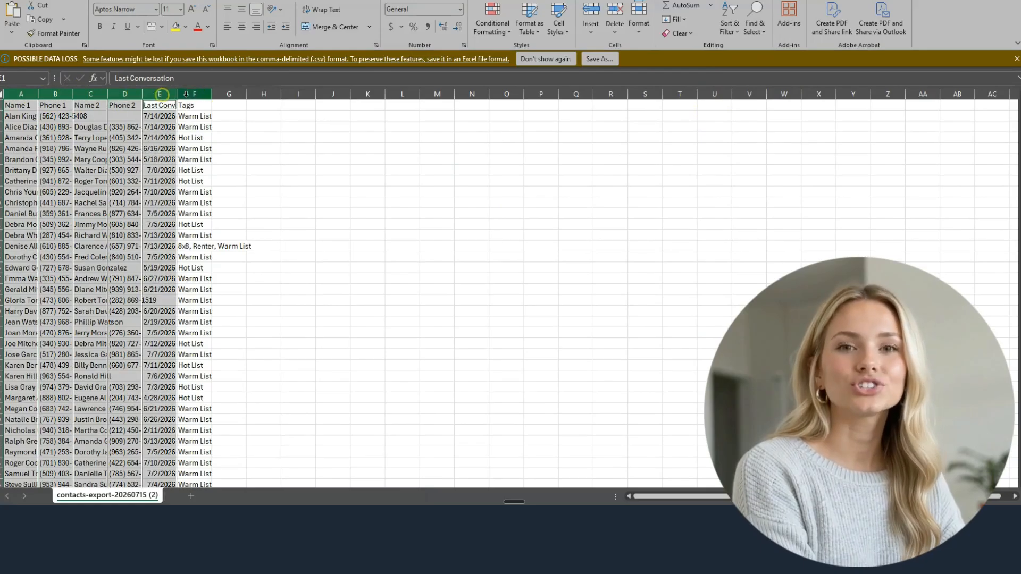
pyautogui.keyDown('ctrl'); pyautogui.click(186, 94); pyautogui.keyUp('ctrl')
pyautogui.doubleClick(211, 95)
pyautogui.click(396, 114)
# Step: Add a 'Days' header in cell G1
pyautogui.click(399, 104)
pyautogui.write('Days')
pyautogui.press('Return')
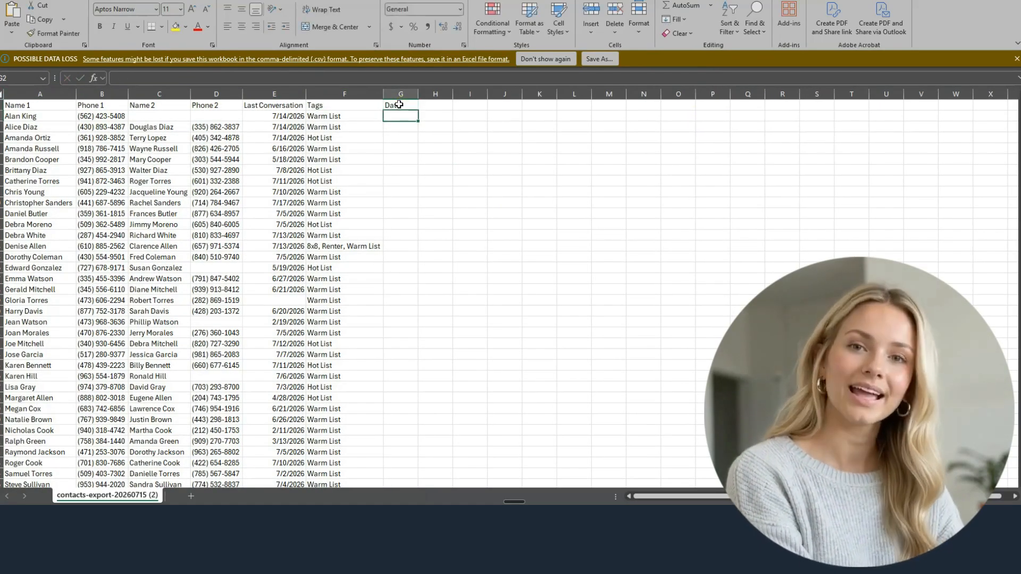
# Step: Format the data as a light-style table with headers
pyautogui.scroll(-5, 398, 244)
pyautogui.moveTo(403, 335); pyautogui.dragTo(42, 106)
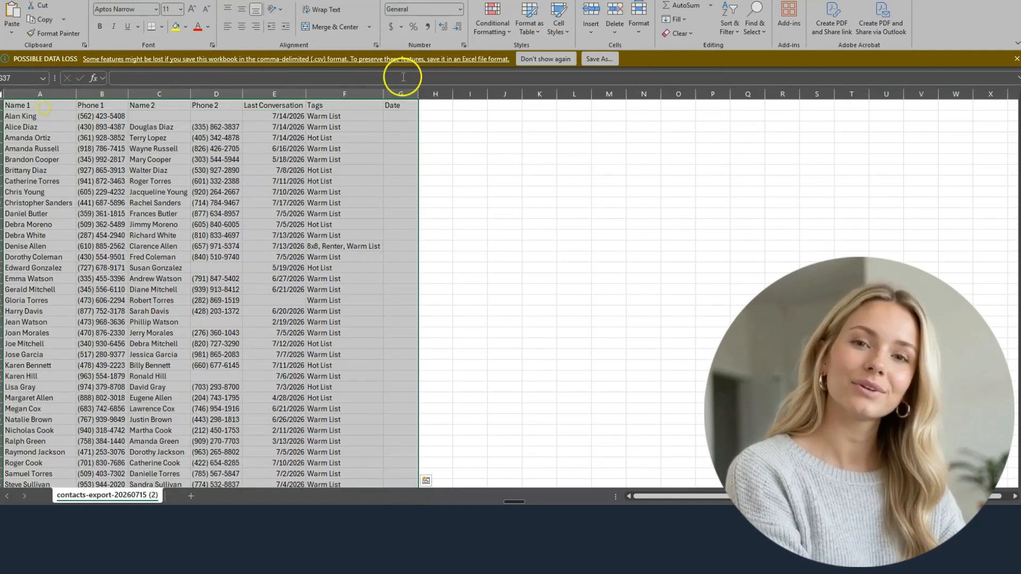
pyautogui.click(529, 24)
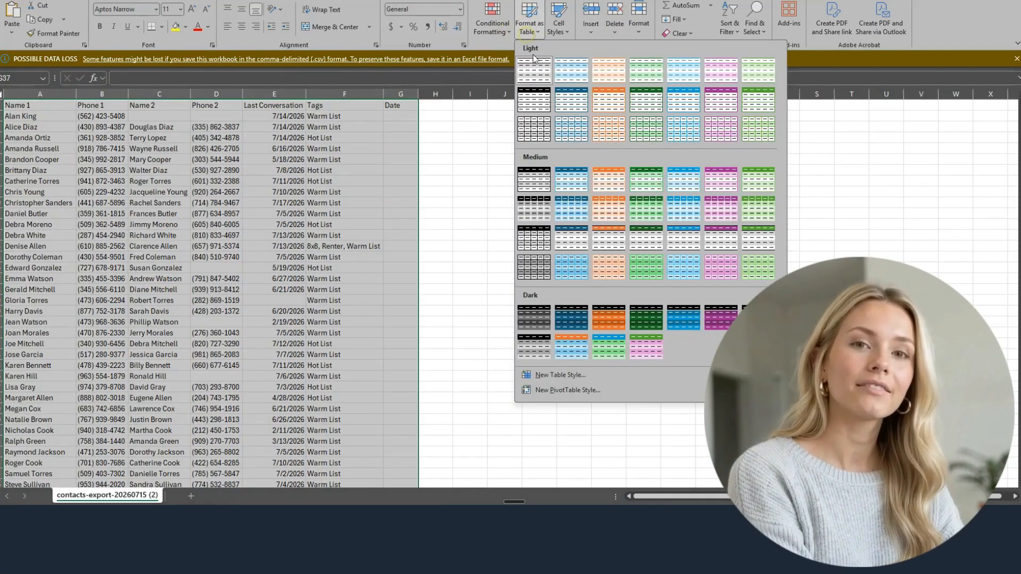
pyautogui.click(533, 93)
pyautogui.click(424, 282)
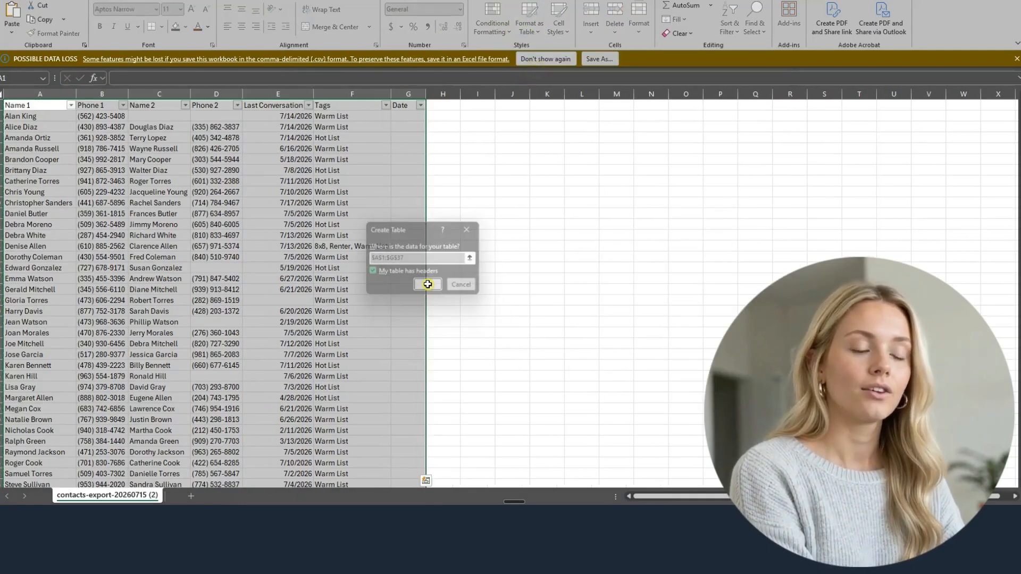
# Step: Sort the table by Tags A to Z
pyautogui.click(375, 159)
pyautogui.click(386, 106)
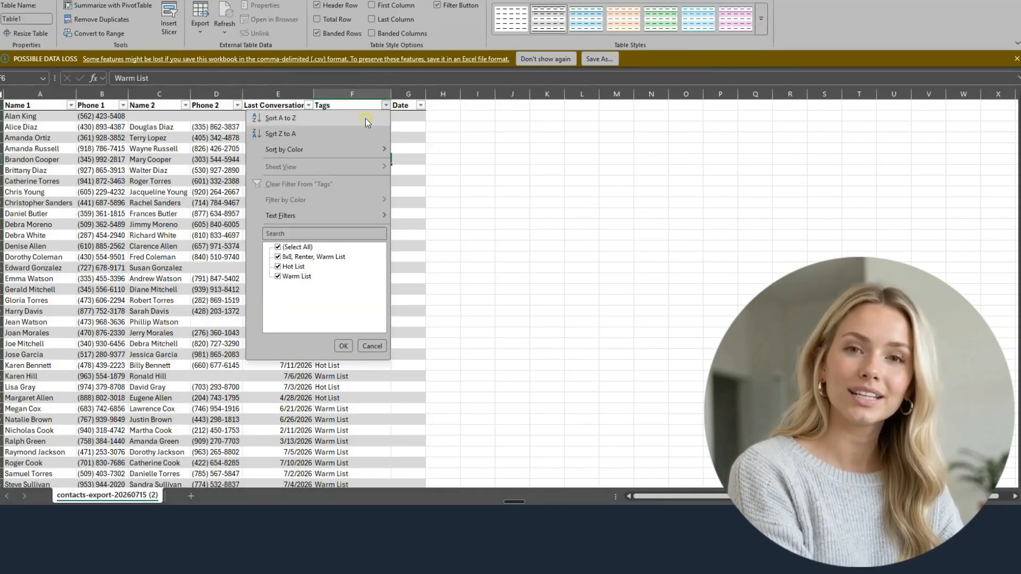
pyautogui.click(367, 119)
pyautogui.click(368, 202)
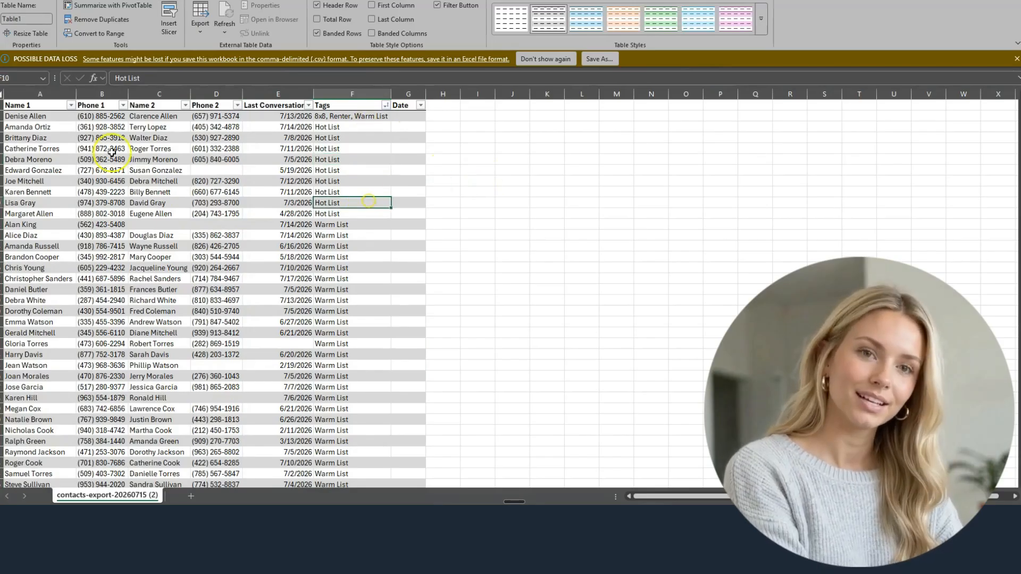
# Step: Widen the Days column, then close the workbook without saving
pyautogui.moveTo(425, 94); pyautogui.dragTo(444, 94)
pyautogui.click(414, 115)
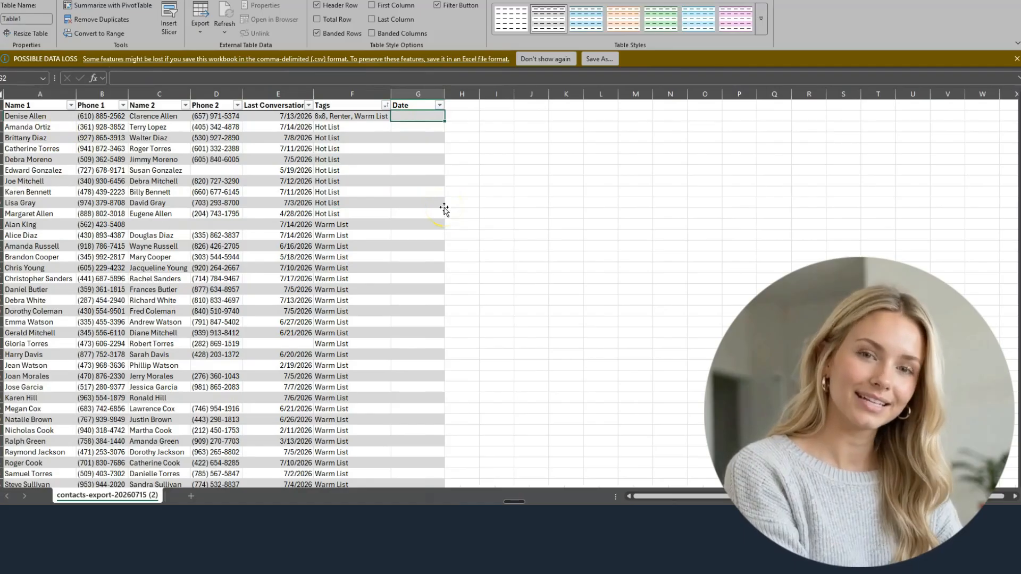
pyautogui.click(638, 214)
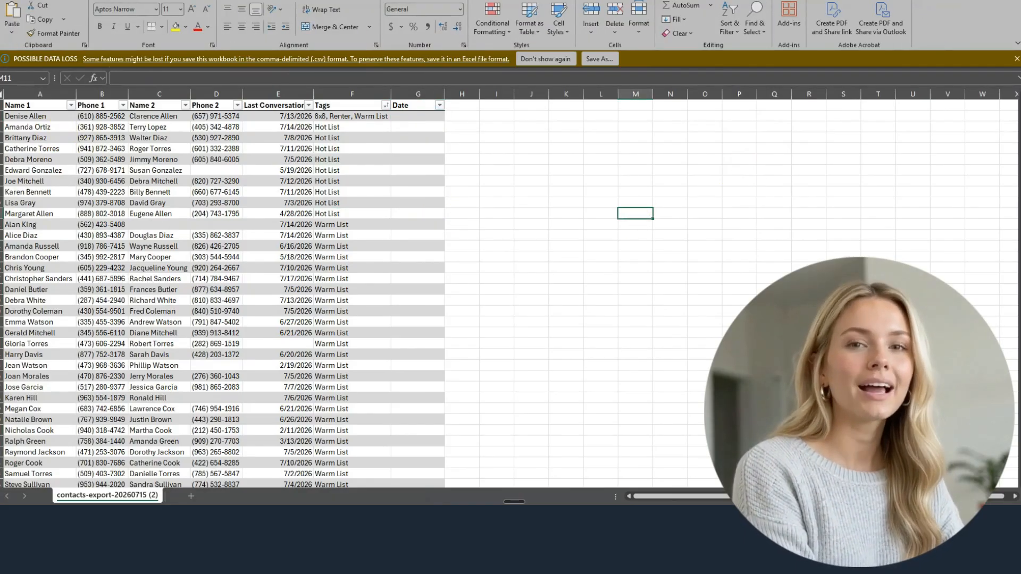
pyautogui.hotkey('alt', 'F4')
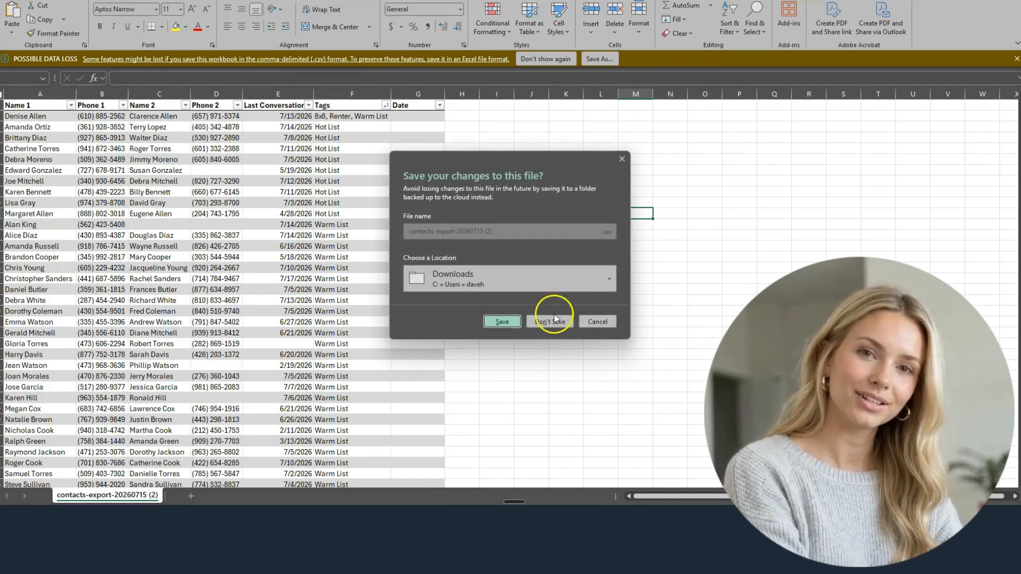
pyautogui.click(554, 319)
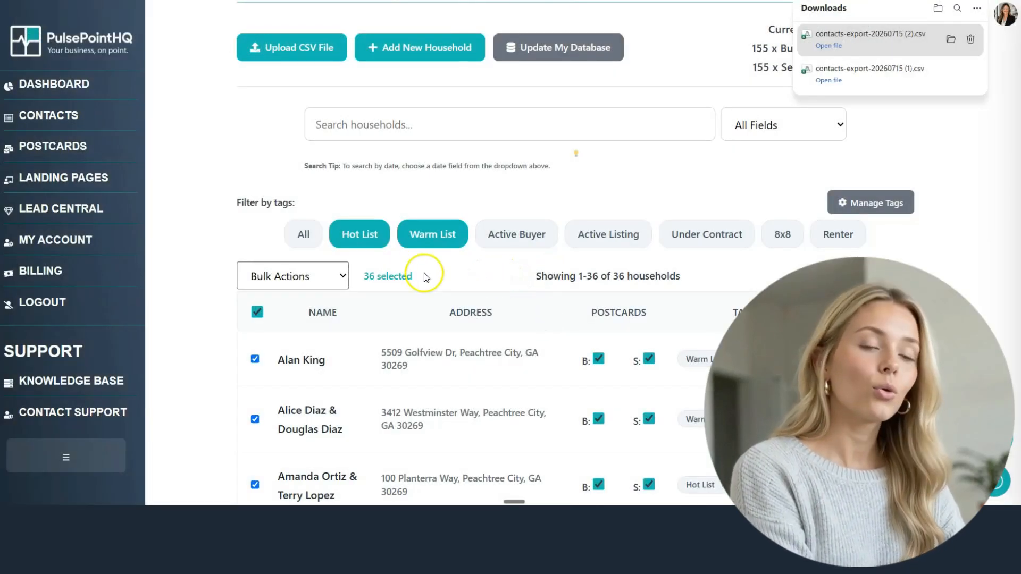
# Step: Review the dashboard's 160 Total Households, then list households whose emails aren't on the marketing platform
pyautogui.click(258, 313)
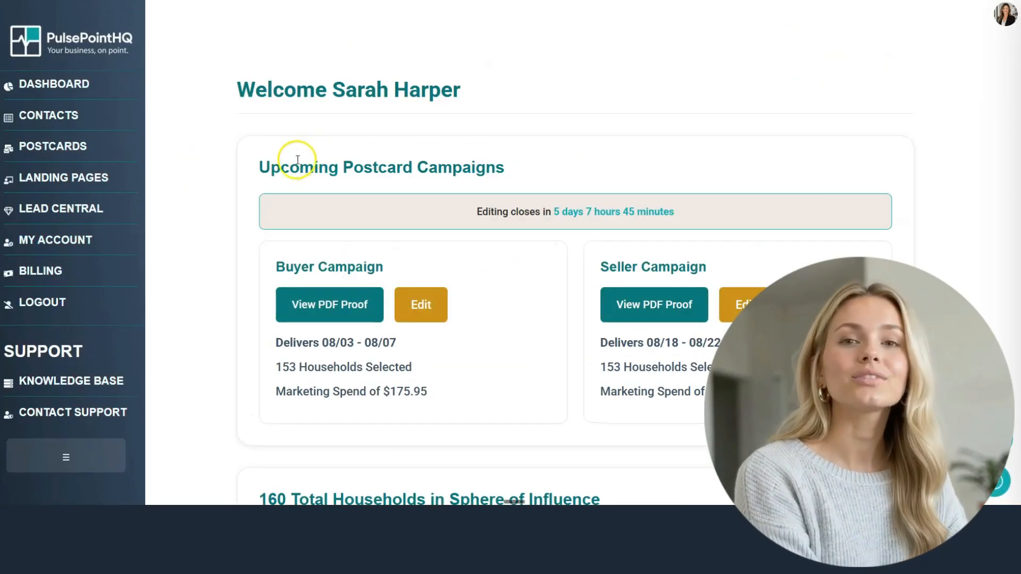
pyautogui.scroll(-5, 236, 208)
pyautogui.scroll(-2, 232, 217)
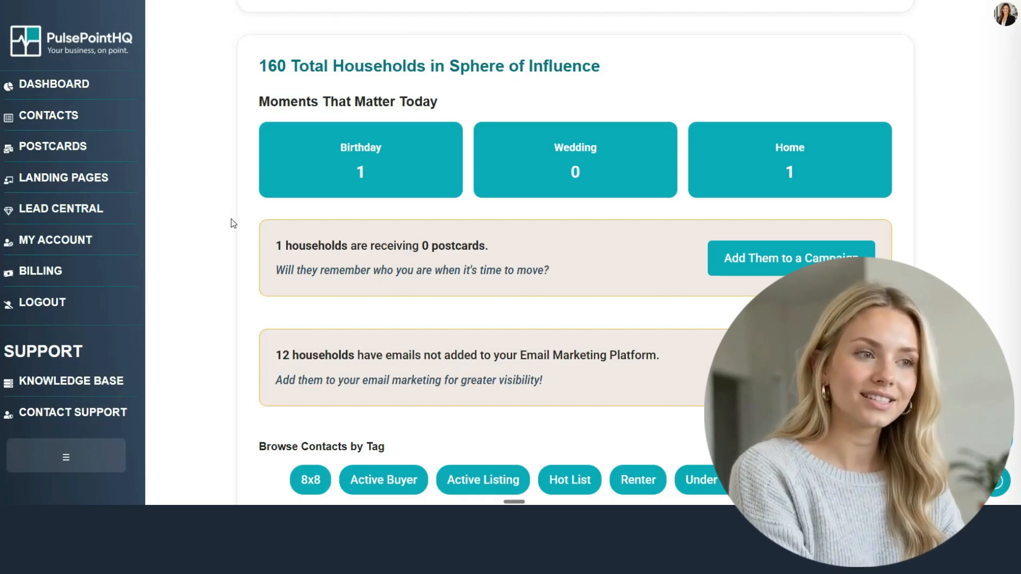
pyautogui.moveTo(258, 68); pyautogui.dragTo(614, 69)
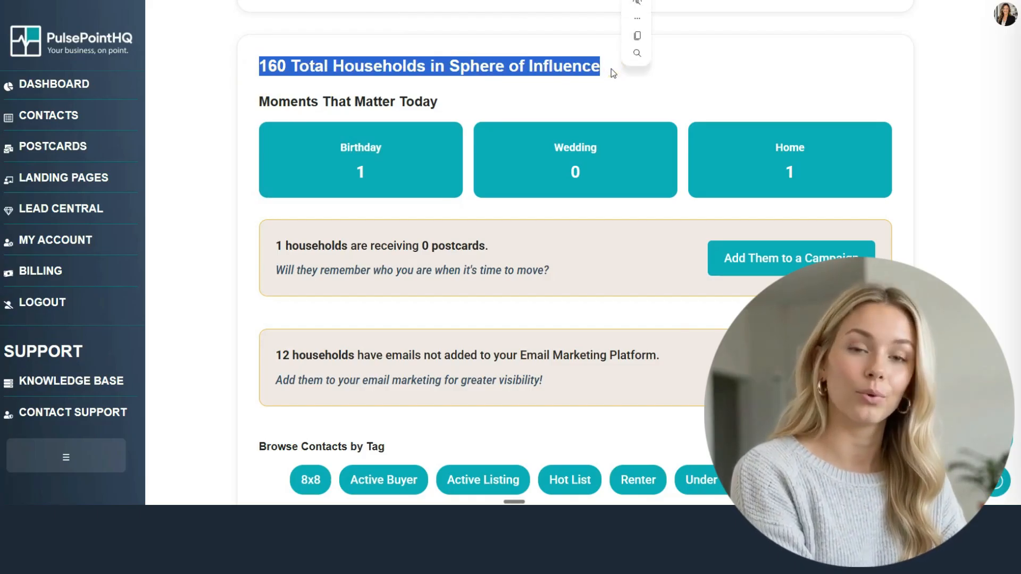
pyautogui.click(611, 68)
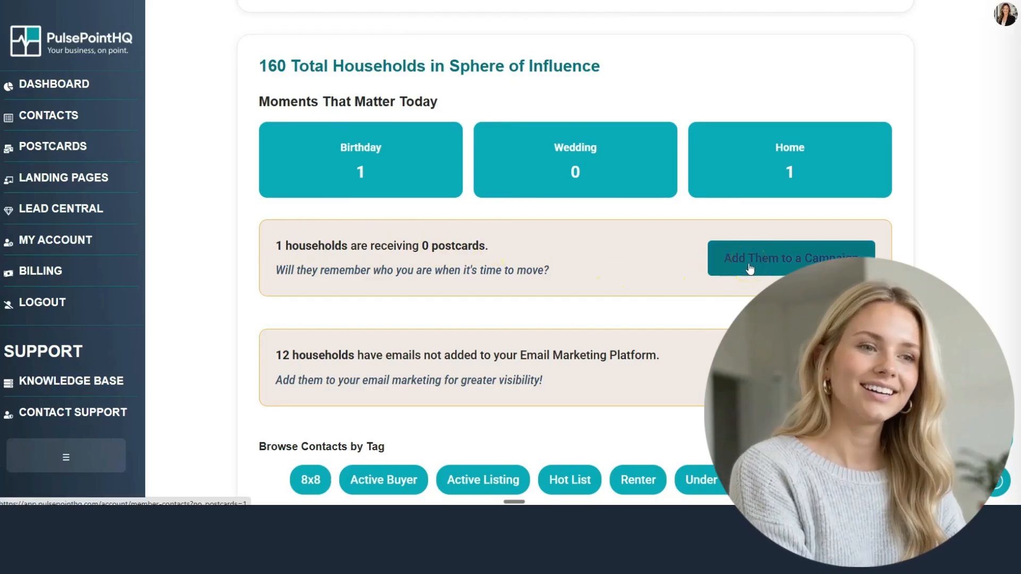
pyautogui.click(640, 295)
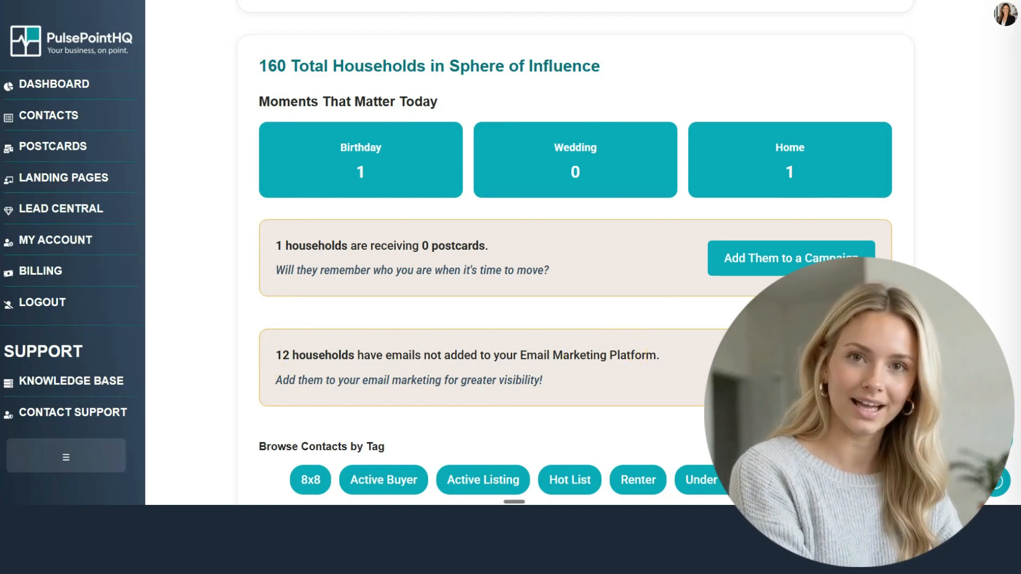
pyautogui.click(798, 368)
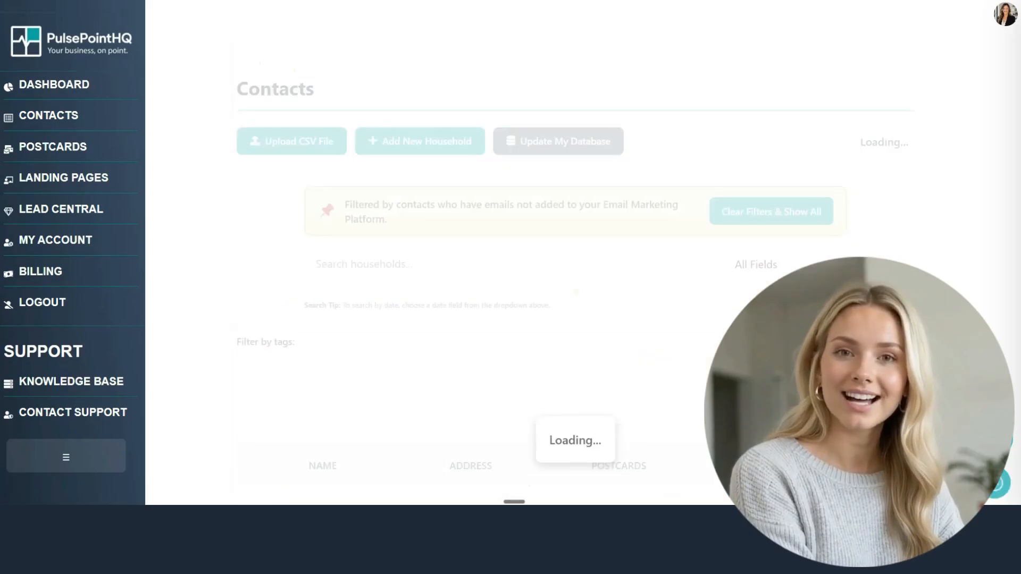
# Step: Mark the first household as Contact Added to Email Marketing Platform and save
pyautogui.scroll(-5, 933, 241)
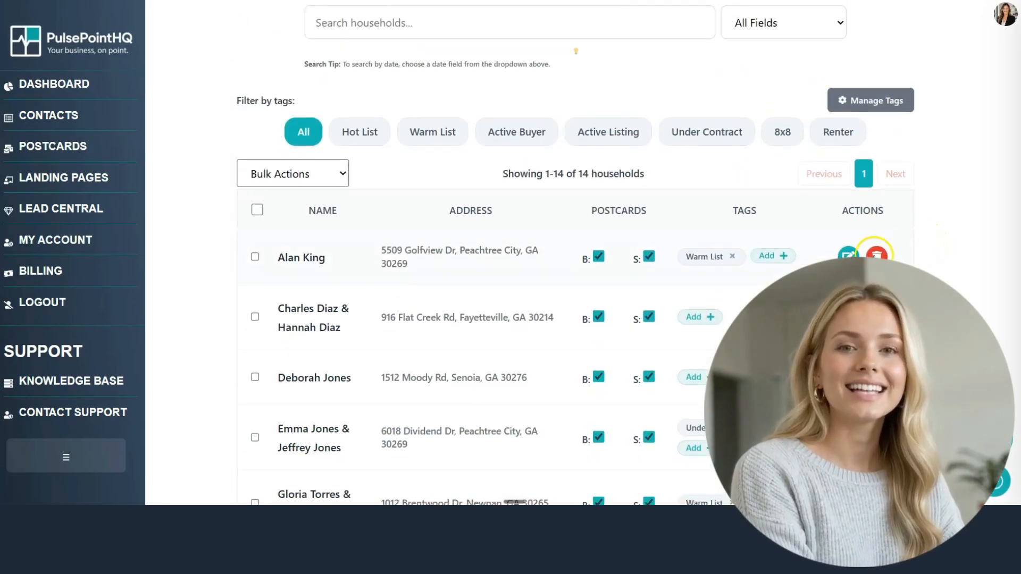
pyautogui.click(849, 256)
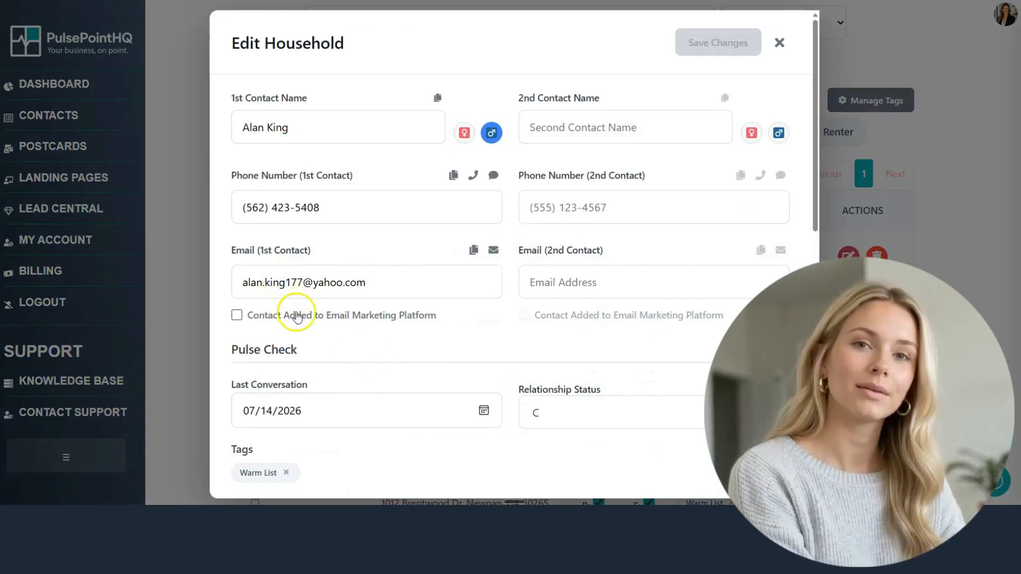
pyautogui.click(237, 316)
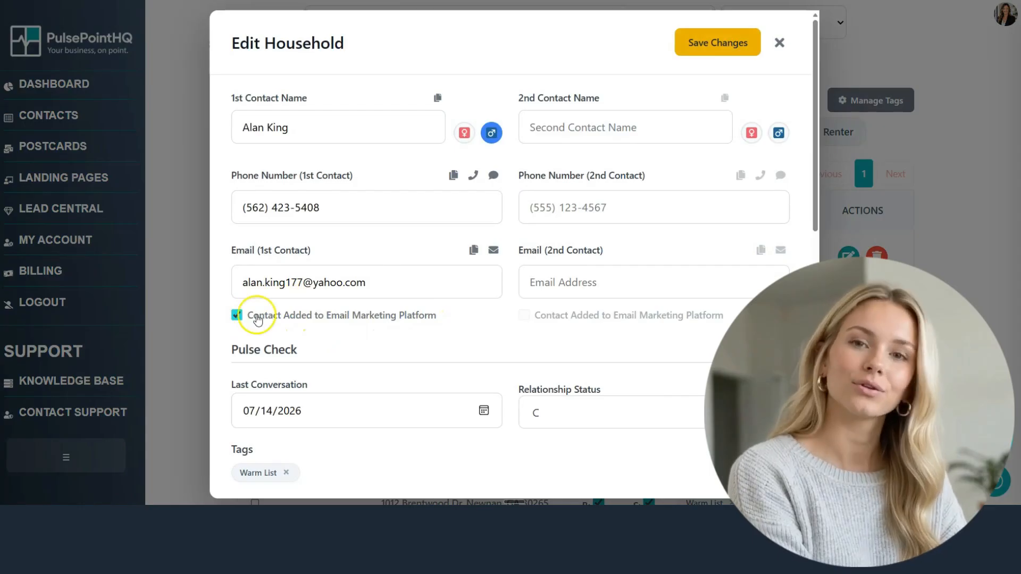
pyautogui.click(696, 45)
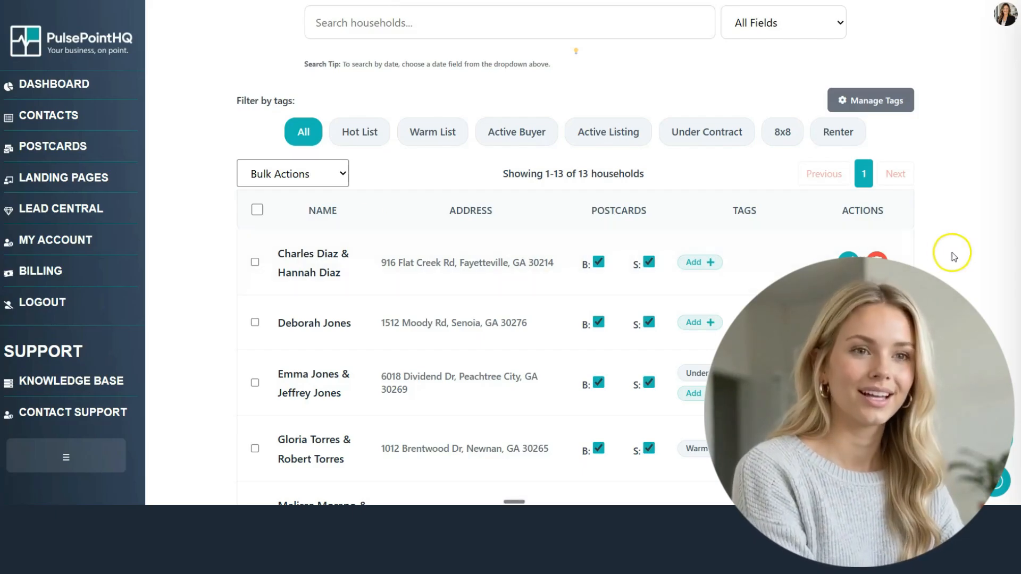
# Step: Clear filters to show all 162 households, enable Update My Database, and list cleanup tasks
pyautogui.scroll(2, 953, 257)
pyautogui.click(787, 80)
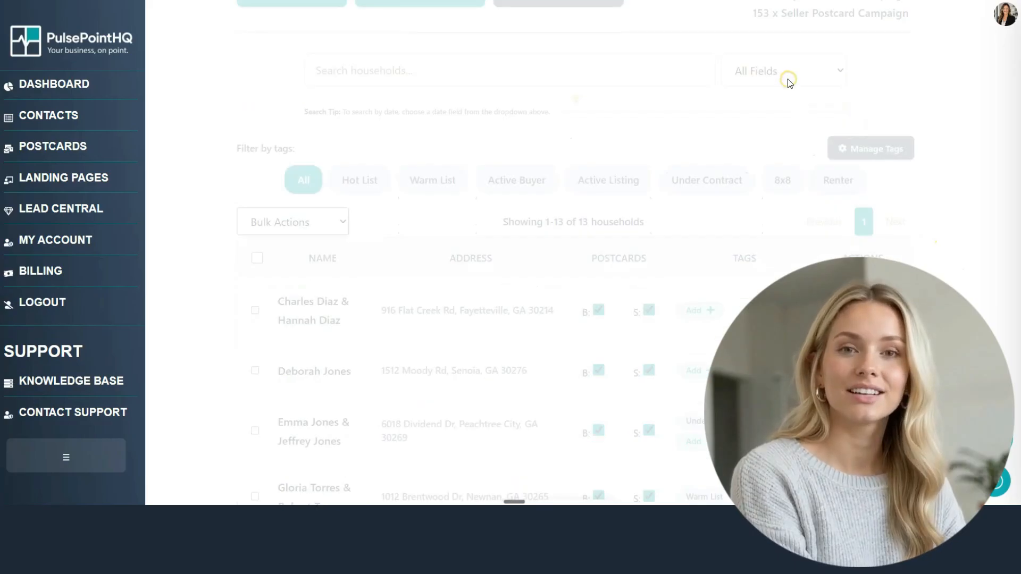
pyautogui.scroll(2, 646, 113)
pyautogui.click(564, 110)
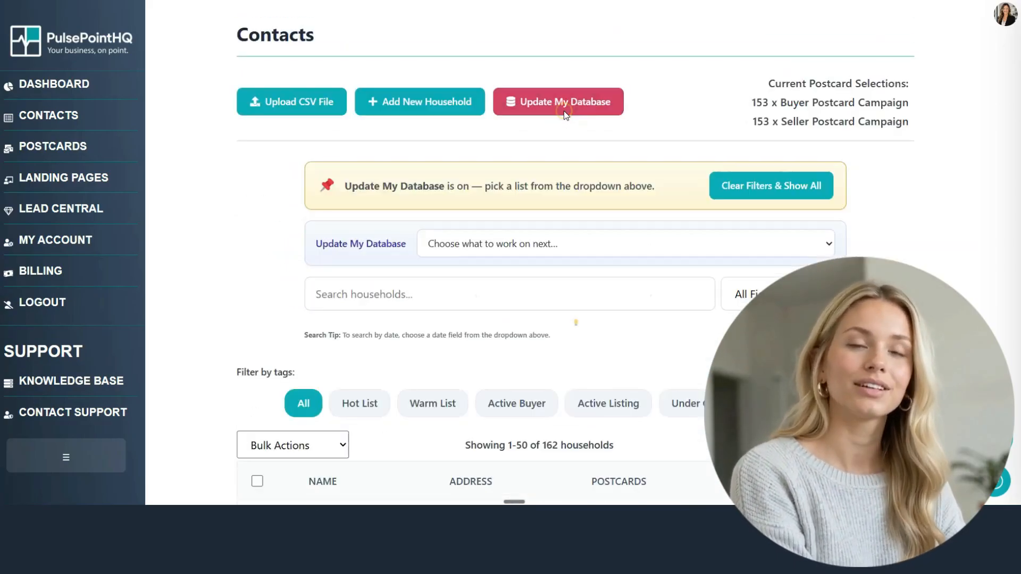
pyautogui.click(814, 242)
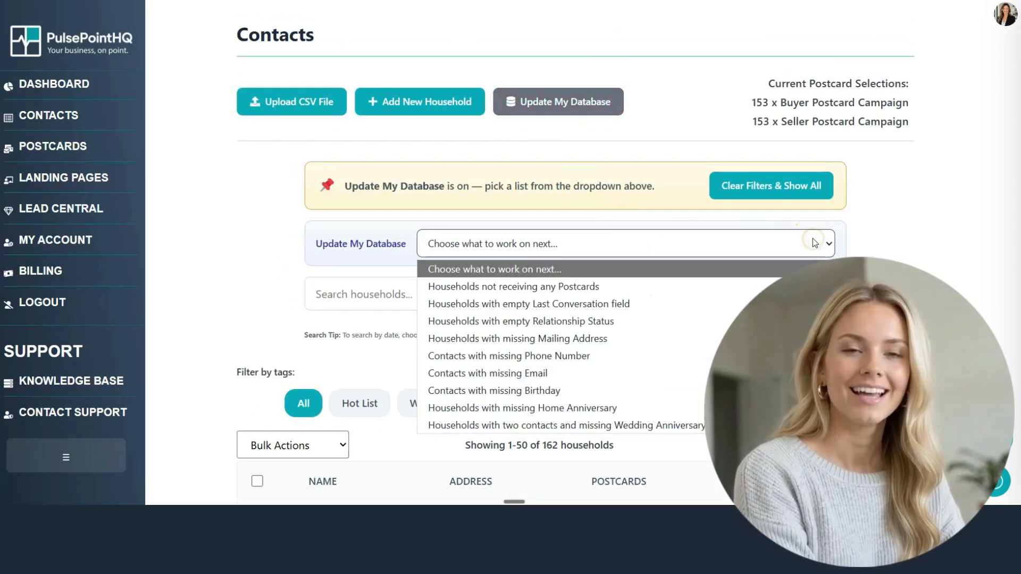